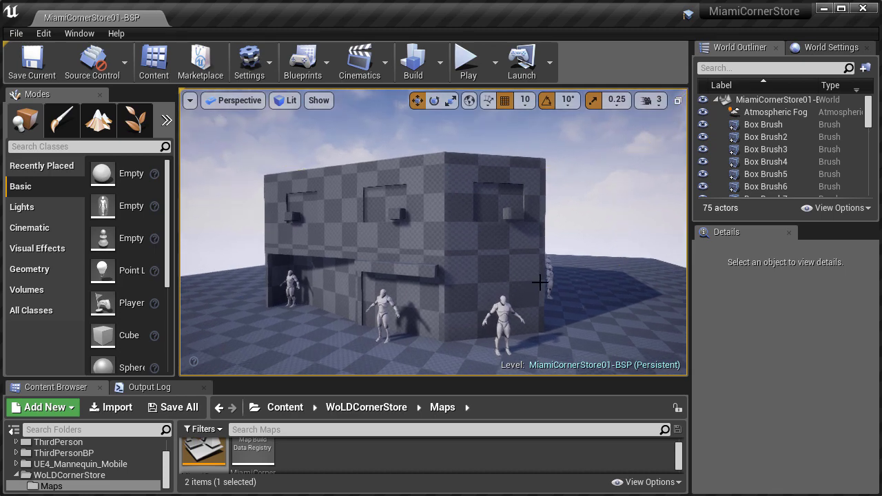
Step: Fly around the corner store blockout to examine its street facade and the rear side with the staircase and landing
{"action": "key", "text": "F11"}
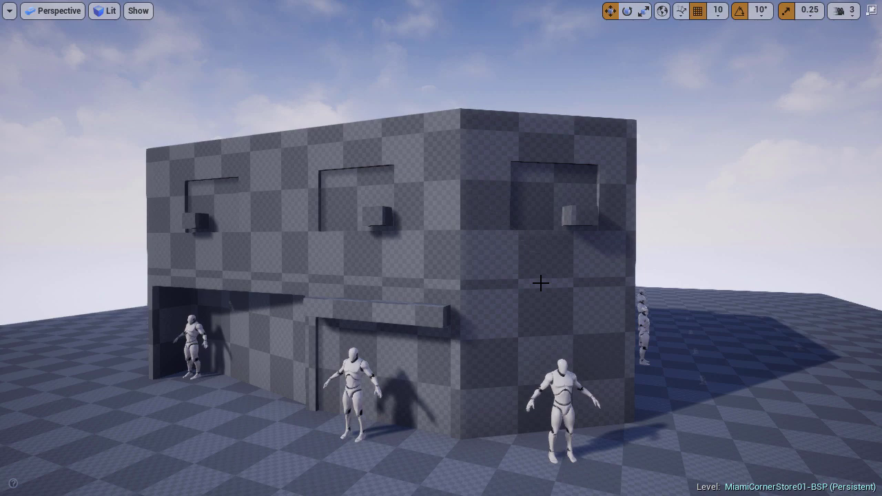
{"action": "key", "text": "a"}
{"action": "right_click_drag", "start_coordinate": [441, 248], "coordinate": [866, 259]}
{"action": "key", "text": "w"}
{"action": "key", "text": "a"}
{"action": "key", "text": "a"}
{"action": "key", "text": "s"}
{"action": "key", "text": "a"}
{"action": "key", "text": "w"}
{"action": "key", "text": "a"}
{"action": "key", "text": "s"}
{"action": "key", "text": "q"}
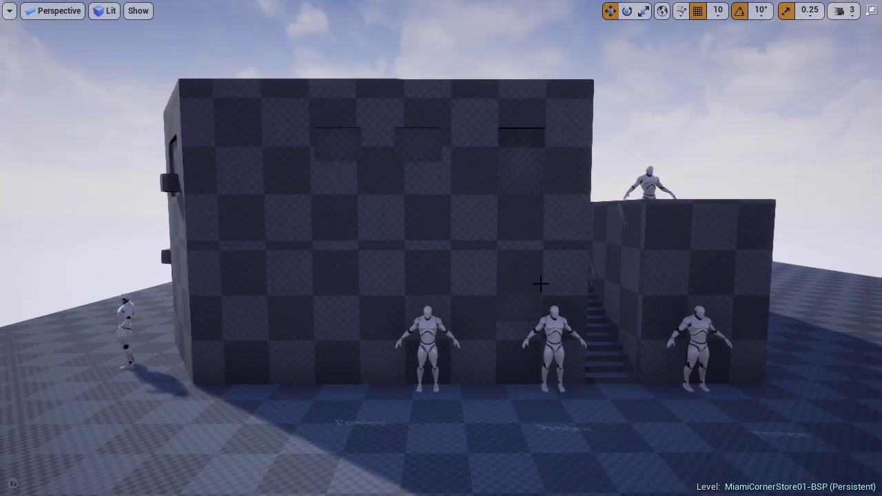
{"action": "key", "text": "F11"}
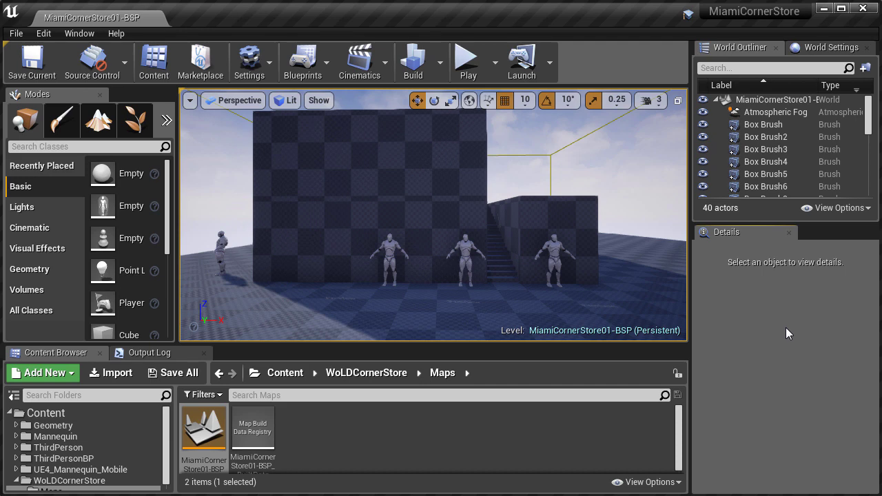
Step: Duplicate the mannequin in front of the stair landing block and raise the copy onto the block's top
{"action": "left_click", "coordinate": [556, 256]}
{"action": "left_click_drag", "start_coordinate": [535, 345], "coordinate": [535, 382]}
{"action": "mouse_move", "coordinate": [414, 307]}
{"action": "right_mouse_down"}
{"action": "mouse_move", "coordinate": [423, 307]}
{"action": "mouse_move", "coordinate": [413, 310]}
{"action": "right_mouse_up"}
{"action": "left_click_drag", "start_coordinate": [412, 310], "coordinate": [413, 164], "text": "alt"}
{"action": "right_click_drag", "start_coordinate": [413, 164], "coordinate": [413, 165]}
{"action": "left_click_drag", "start_coordinate": [479, 275], "coordinate": [474, 273], "text": "shift"}
{"action": "right_click_drag", "start_coordinate": [525, 272], "coordinate": [517, 292]}
Step: In Front view, raise the landing block's top vertices to about the hip height of the mannequin standing on it
{"action": "left_click", "coordinate": [515, 295]}
{"action": "left_click", "coordinate": [677, 101]}
{"action": "right_click_drag", "start_coordinate": [610, 317], "coordinate": [375, 261]}
{"action": "left_click", "coordinate": [678, 245]}
{"action": "key", "text": "space"}
{"action": "right_click_drag", "start_coordinate": [544, 148], "coordinate": [477, 168]}
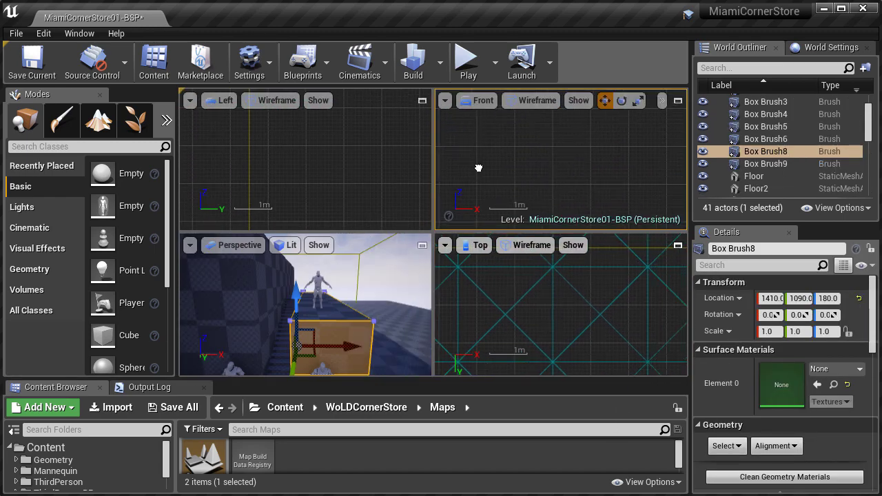
{"action": "key", "text": "space"}
{"action": "scroll", "coordinate": [478, 169], "scroll_direction": "down", "scroll_amount": 6}
{"action": "right_click_drag", "start_coordinate": [394, 244], "coordinate": [531, 252]}
{"action": "scroll", "coordinate": [561, 244], "scroll_direction": "up", "scroll_amount": 9}
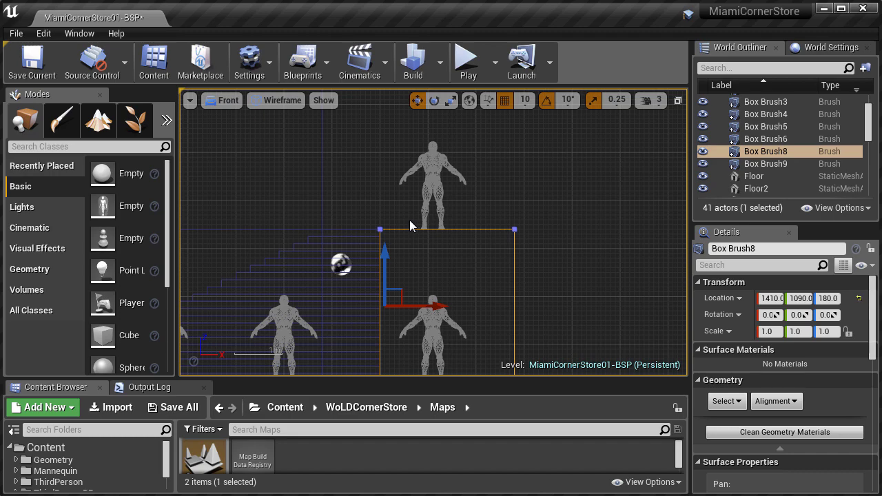
{"action": "key", "text": "shift+5"}
{"action": "left_click_drag", "start_coordinate": [366, 188], "coordinate": [541, 239]}
{"action": "scroll", "coordinate": [517, 224], "scroll_direction": "up", "scroll_amount": 2}
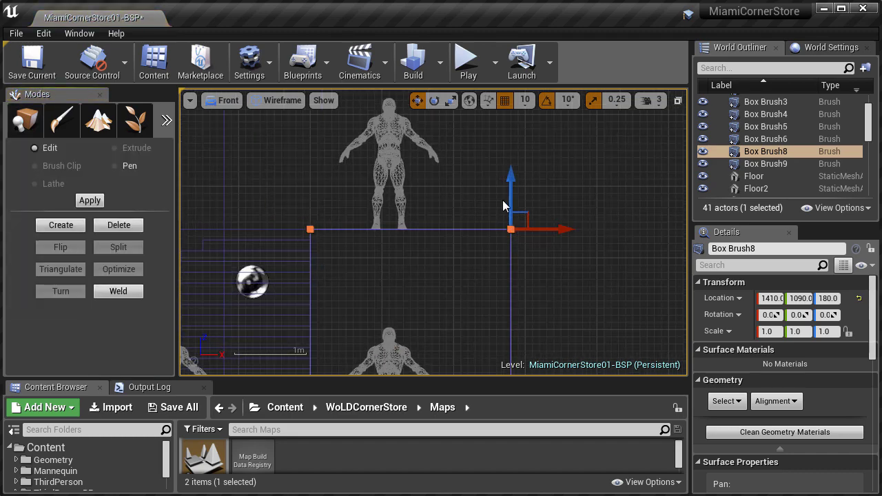
{"action": "left_click_drag", "start_coordinate": [512, 175], "coordinate": [511, 110]}
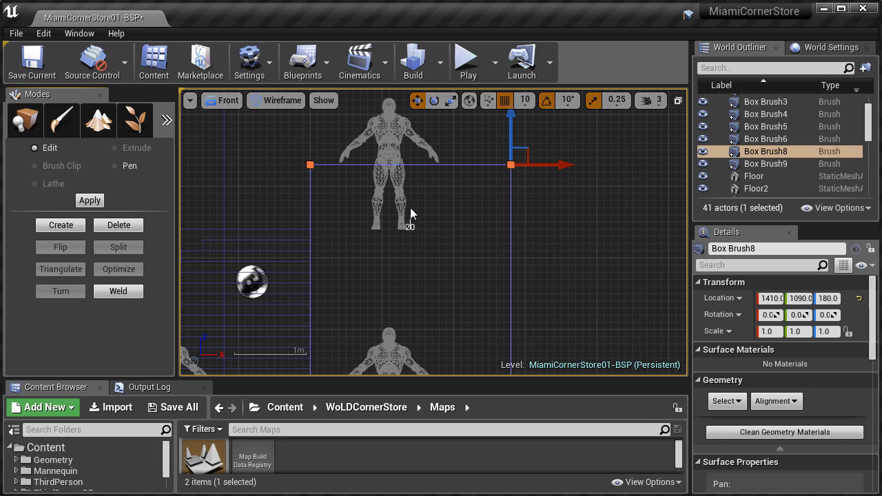
Step: Return to placement mode and duplicate the landing block, raising the copy to Z 500
{"action": "middle_click_drag", "start_coordinate": [409, 164], "coordinate": [410, 164]}
{"action": "right_click_drag", "start_coordinate": [456, 190], "coordinate": [559, 206]}
{"action": "key", "text": "alt+w"}
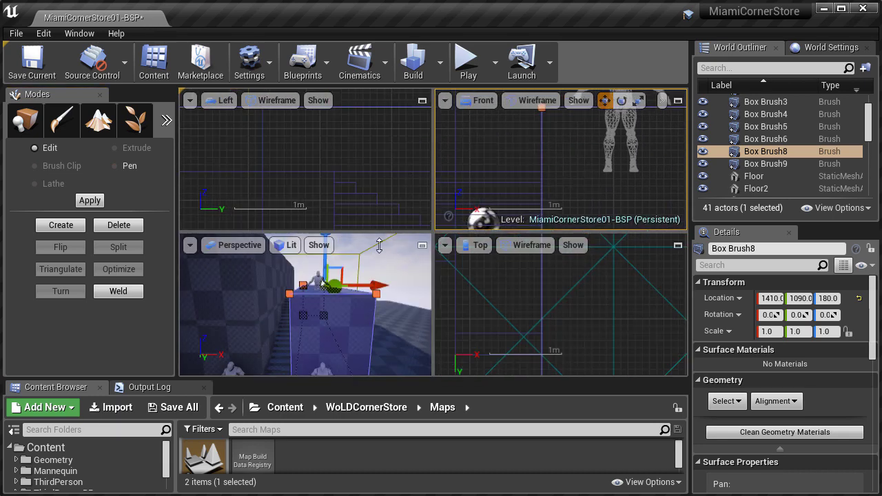
{"action": "right_click_drag", "start_coordinate": [549, 170], "coordinate": [552, 203]}
{"action": "key", "text": "alt+w"}
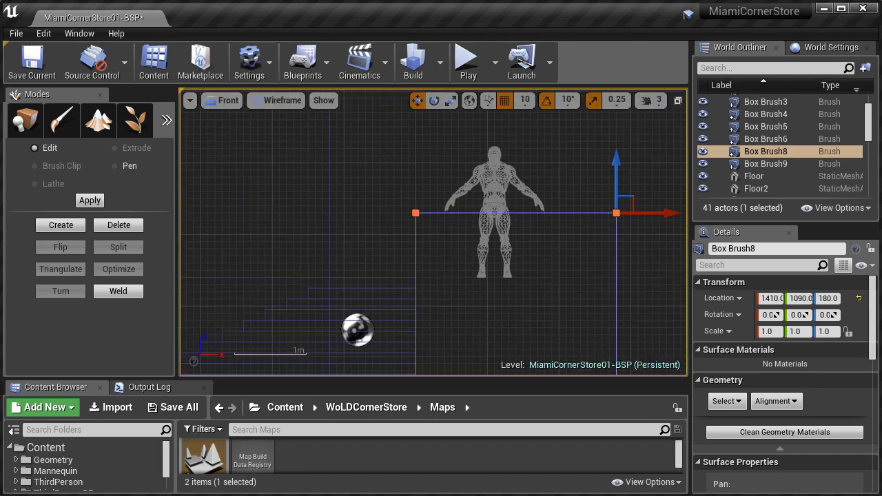
{"action": "right_click_drag", "start_coordinate": [530, 239], "coordinate": [510, 225]}
{"action": "key", "text": "shift+1"}
{"action": "right_click_drag", "start_coordinate": [491, 266], "coordinate": [487, 230]}
{"action": "scroll", "coordinate": [488, 229], "scroll_direction": "down", "scroll_amount": 3}
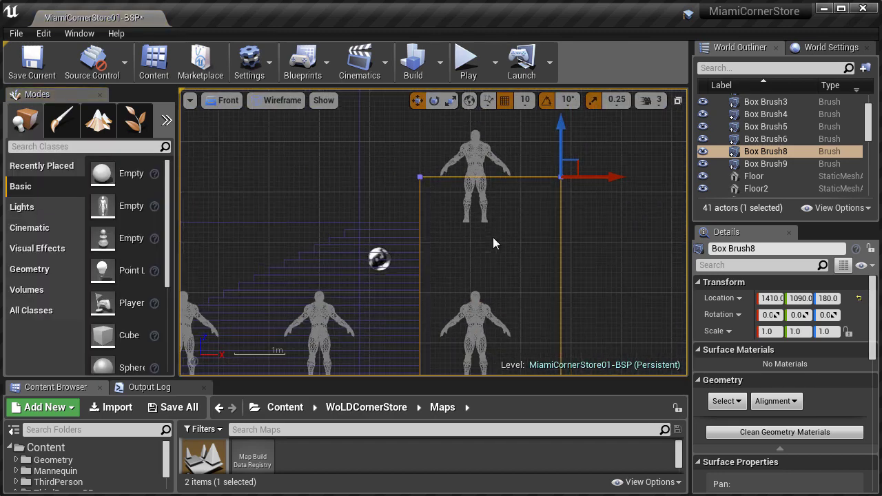
{"action": "left_click", "coordinate": [560, 234]}
{"action": "right_click_drag", "start_coordinate": [582, 255], "coordinate": [591, 199]}
{"action": "left_click_drag", "start_coordinate": [435, 193], "coordinate": [435, 37], "text": "alt"}
{"action": "key", "text": "f"}
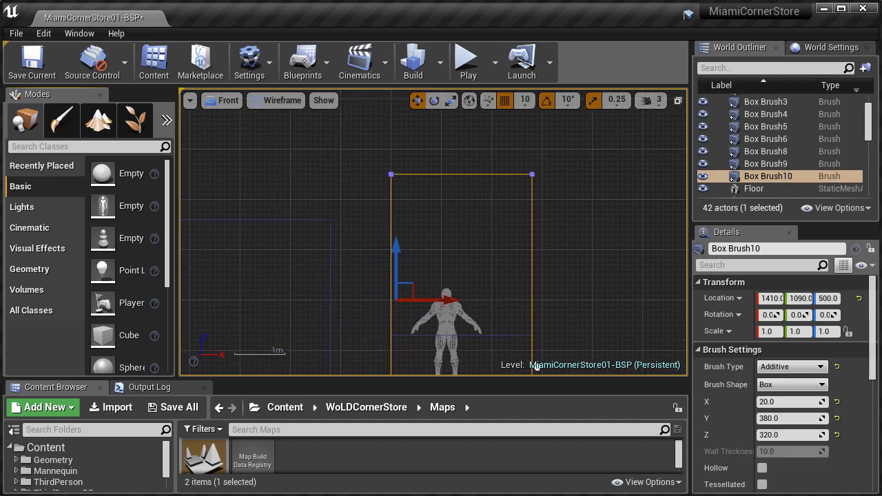
Step: Lower the copied brush's top vertices until they are flush with the landing block's raised top
{"action": "key", "text": "shift+5"}
{"action": "left_click_drag", "start_coordinate": [372, 153], "coordinate": [557, 187]}
{"action": "left_click_drag", "start_coordinate": [533, 142], "coordinate": [565, 304]}
{"action": "right_click_drag", "start_coordinate": [565, 304], "coordinate": [541, 201]}
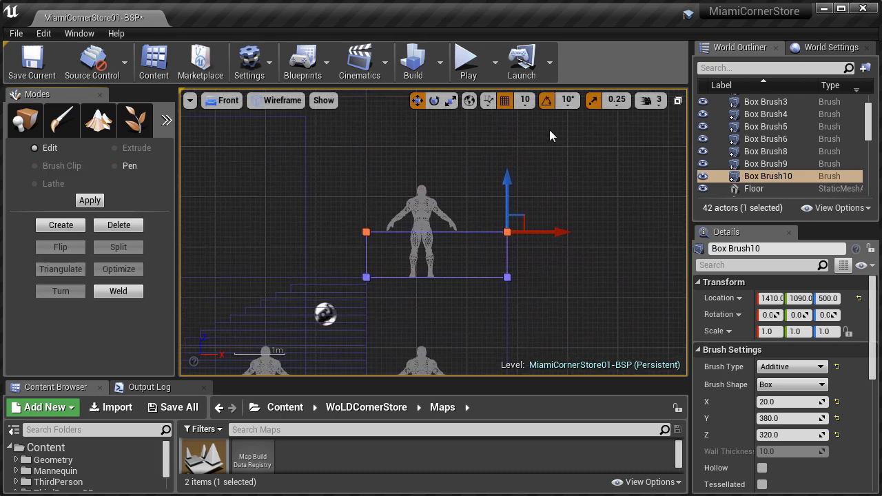
Step: Leave geometry editing and set the copied brush's type to Subtractive
{"action": "key", "text": "shift+1"}
{"action": "left_click", "coordinate": [790, 367]}
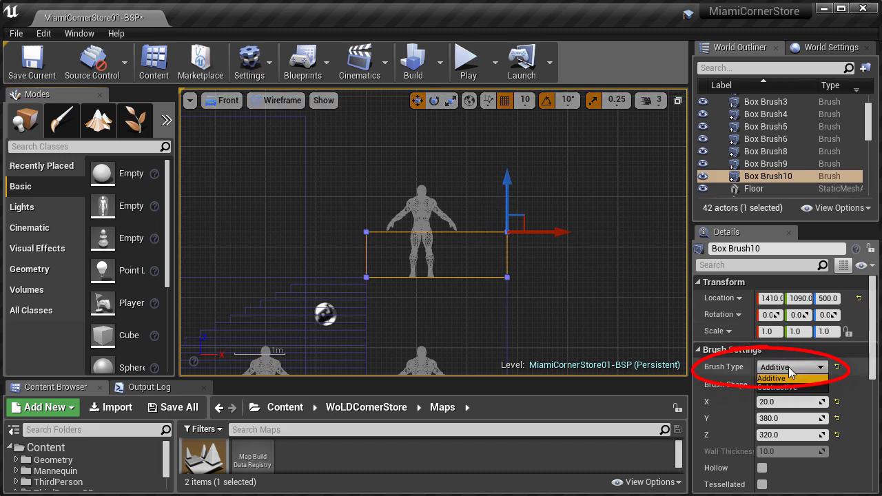
{"action": "left_click", "coordinate": [790, 389]}
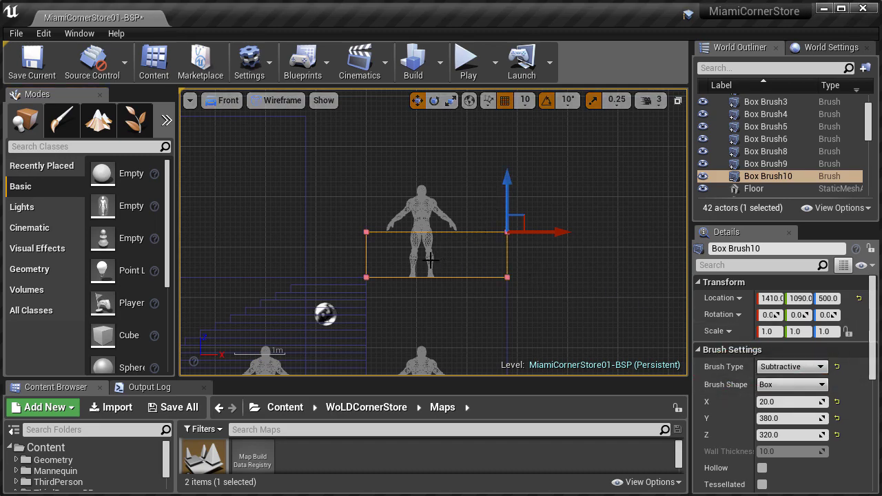
Step: In Front view, move both side edges of the subtractive brush inward by about 20 units each
{"action": "key", "text": "shift+5"}
{"action": "left_click", "coordinate": [366, 277]}
{"action": "scroll", "coordinate": [381, 276], "scroll_direction": "up", "scroll_amount": 2}
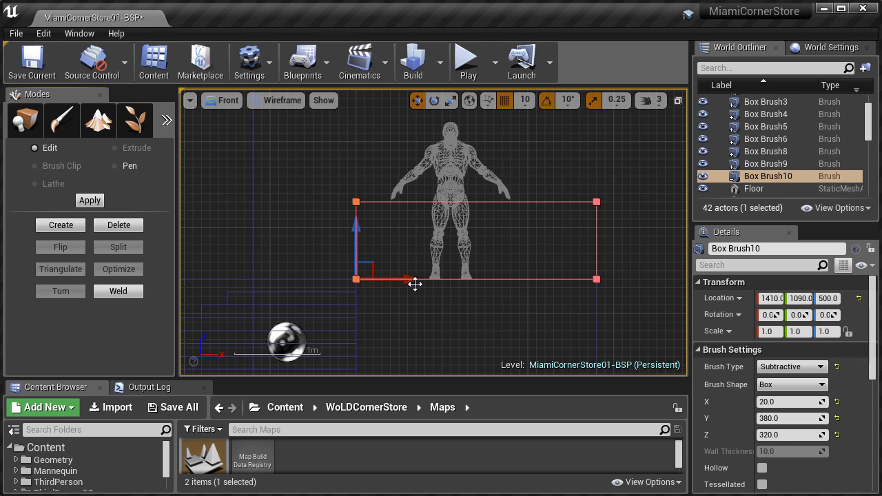
{"action": "left_click", "coordinate": [357, 202]}
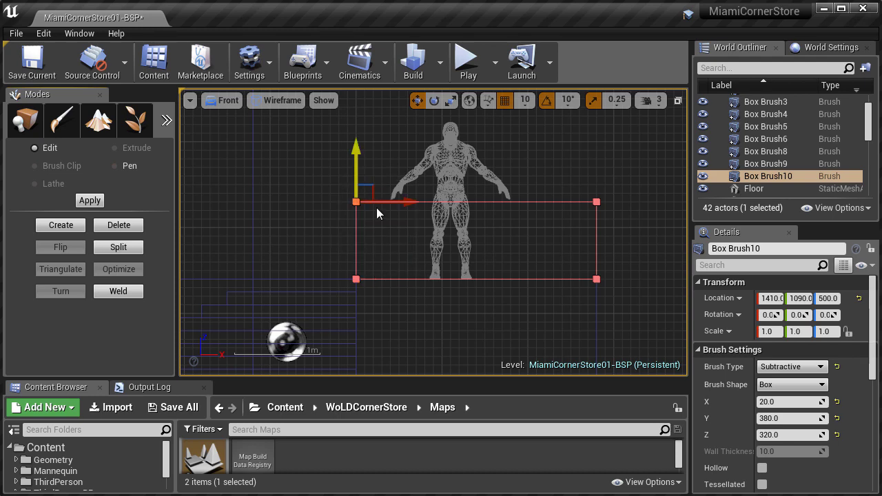
{"action": "left_click_drag", "start_coordinate": [325, 171], "coordinate": [403, 325]}
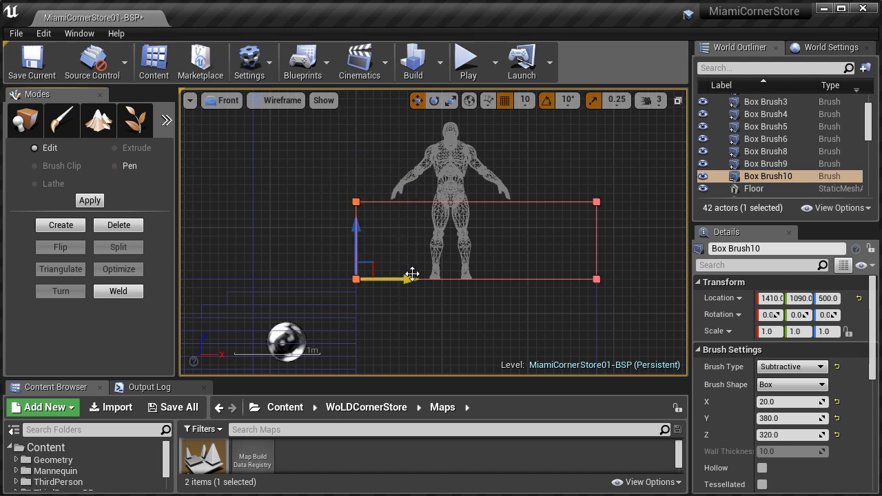
{"action": "left_click_drag", "start_coordinate": [416, 276], "coordinate": [427, 276]}
{"action": "left_click", "coordinate": [596, 279]}
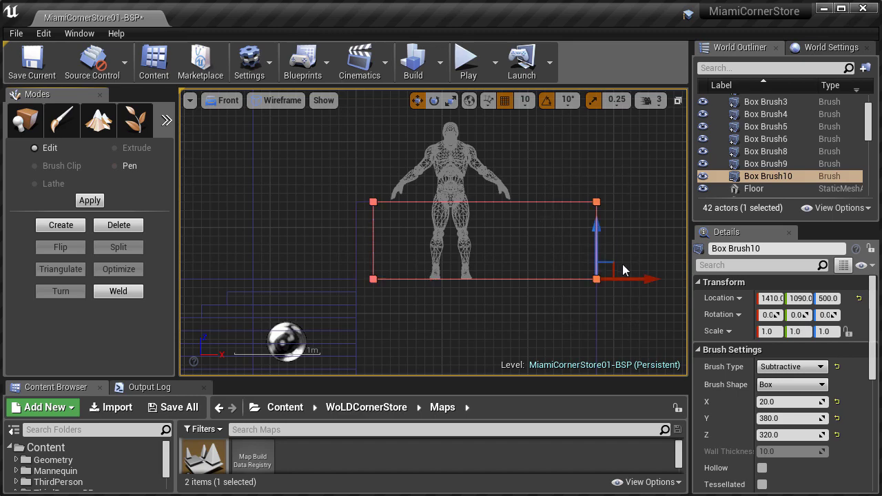
{"action": "left_click_drag", "start_coordinate": [645, 279], "coordinate": [635, 279]}
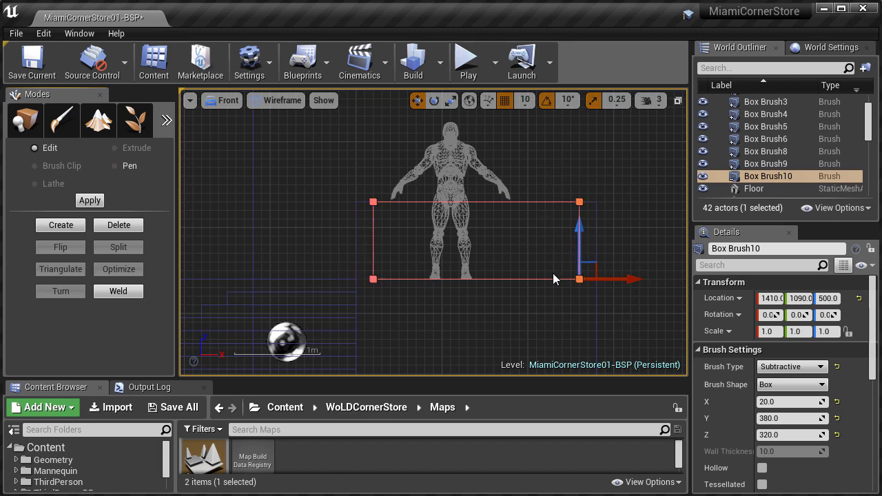
Step: In Top view, move the two end edges of the subtractive brush inward by about 20 units each
{"action": "left_click", "coordinate": [678, 100]}
{"action": "mouse_move", "coordinate": [506, 268]}
{"action": "right_mouse_down"}
{"action": "mouse_move", "coordinate": [517, 269]}
{"action": "mouse_move", "coordinate": [470, 271]}
{"action": "right_mouse_up"}
{"action": "left_click", "coordinate": [678, 245]}
{"action": "scroll", "coordinate": [459, 274], "scroll_direction": "down", "scroll_amount": 9}
{"action": "right_click_drag", "start_coordinate": [510, 198], "coordinate": [535, 358]}
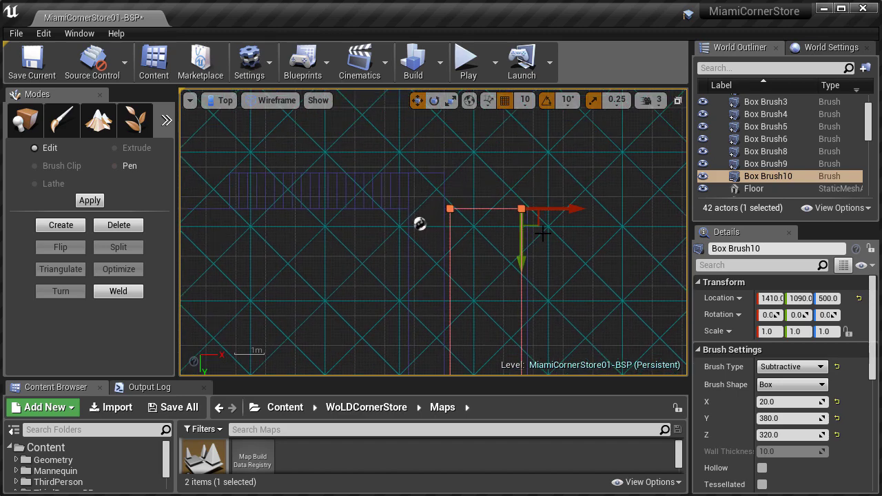
{"action": "key", "text": "F11"}
{"action": "scroll", "coordinate": [528, 234], "scroll_direction": "up", "scroll_amount": 4}
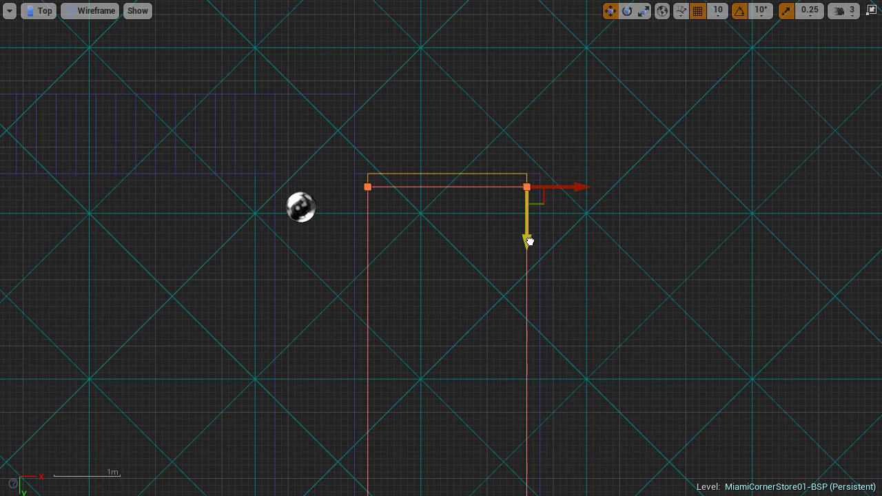
{"action": "scroll", "coordinate": [639, 303], "scroll_direction": "down", "scroll_amount": 3}
{"action": "right_click_drag", "start_coordinate": [651, 336], "coordinate": [654, 22]}
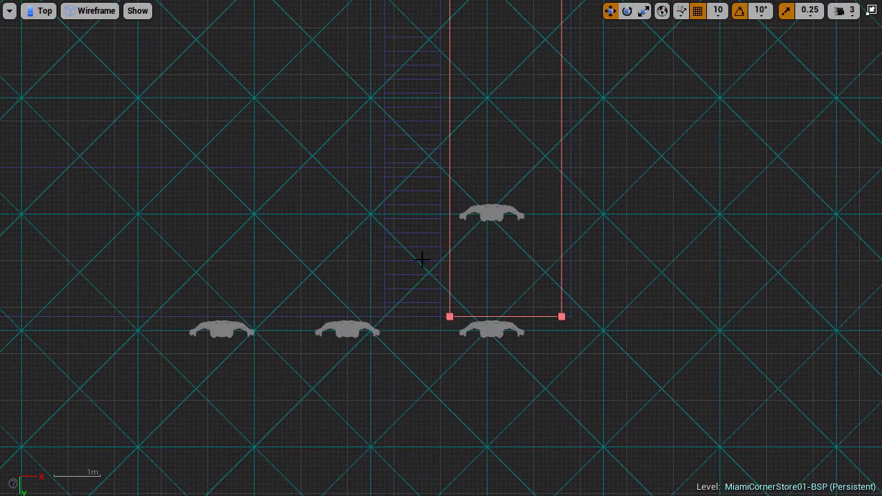
{"action": "scroll", "coordinate": [568, 334], "scroll_direction": "up", "scroll_amount": 4}
{"action": "mouse_move", "coordinate": [592, 348]}
{"action": "left_mouse_down"}
{"action": "mouse_move", "coordinate": [563, 335]}
{"action": "mouse_move", "coordinate": [564, 326]}
{"action": "left_mouse_up"}
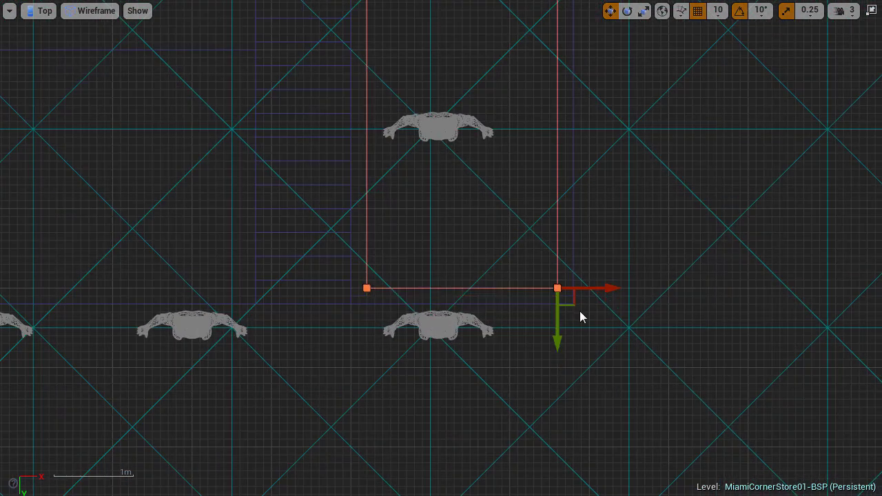
Step: Leave geometry editing and examine the recessed landing with its parapet walls in the perspective view
{"action": "key", "text": "F11"}
{"action": "key", "text": "space"}
{"action": "key", "text": "space"}
{"action": "key", "text": "shift+1"}
{"action": "mouse_move", "coordinate": [404, 308]}
{"action": "right_mouse_down"}
{"action": "mouse_move", "coordinate": [404, 292]}
{"action": "mouse_move", "coordinate": [441, 362]}
{"action": "right_mouse_up"}
{"action": "key", "text": "Escape"}
{"action": "mouse_move", "coordinate": [443, 289]}
{"action": "right_mouse_down"}
{"action": "mouse_move", "coordinate": [383, 295]}
{"action": "mouse_move", "coordinate": [461, 281]}
{"action": "right_mouse_up"}
Step: Duplicate the landing's subtractive brush in Top view and move the copy to X 1390, Y 510
{"action": "left_click", "coordinate": [561, 266]}
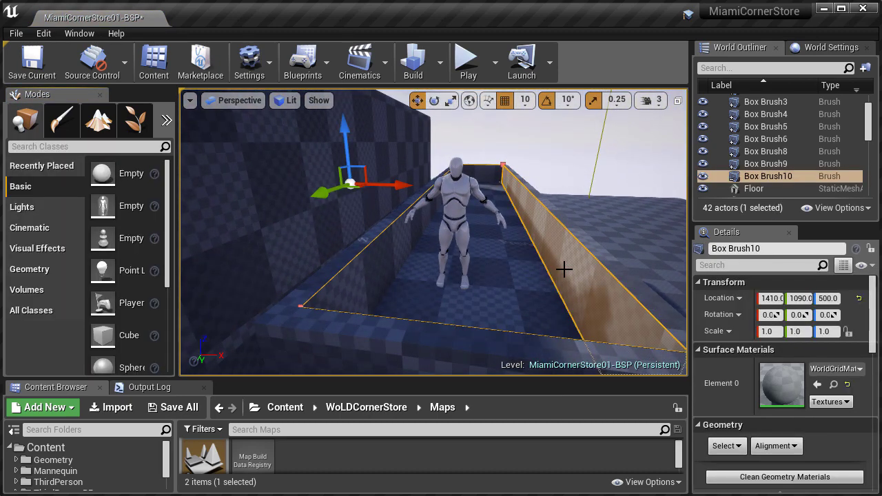
{"action": "key", "text": "space"}
{"action": "right_click_drag", "start_coordinate": [558, 309], "coordinate": [545, 274]}
{"action": "key", "text": "space"}
{"action": "scroll", "coordinate": [512, 246], "scroll_direction": "down", "scroll_amount": 2}
{"action": "right_click_drag", "start_coordinate": [451, 188], "coordinate": [505, 324]}
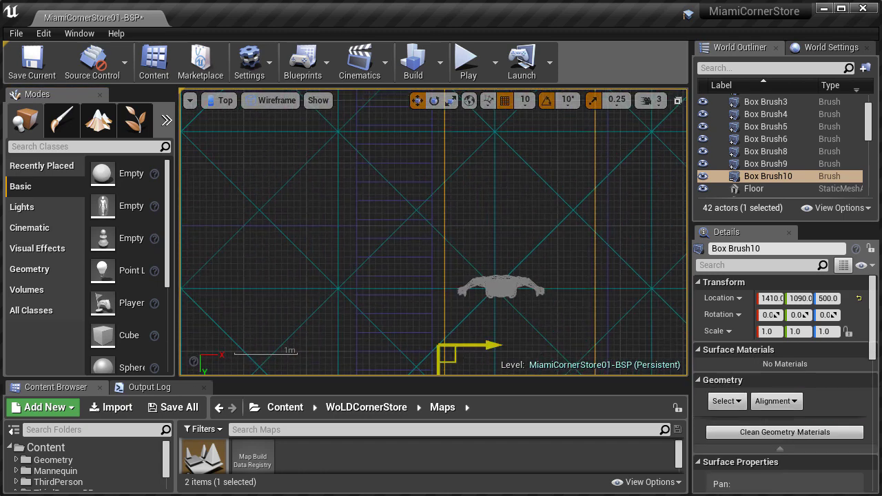
{"action": "left_click_drag", "start_coordinate": [448, 353], "coordinate": [486, 46], "text": "alt"}
{"action": "right_click_drag", "start_coordinate": [478, 237], "coordinate": [492, 349]}
{"action": "scroll", "coordinate": [506, 303], "scroll_direction": "up", "scroll_amount": 3}
{"action": "right_click_drag", "start_coordinate": [534, 237], "coordinate": [531, 361]}
{"action": "key", "text": "F11"}
{"action": "mouse_move", "coordinate": [500, 266]}
{"action": "left_mouse_down"}
{"action": "mouse_move", "coordinate": [436, 181]}
{"action": "mouse_move", "coordinate": [438, 191]}
{"action": "left_mouse_up"}
Step: Reshape the subtractive copy's vertices in Top view, narrowing it to a strip about 20 units wide over the inner parapet wall
{"action": "scroll", "coordinate": [520, 200], "scroll_direction": "down", "scroll_amount": 8}
{"action": "key", "text": "shift+5"}
{"action": "scroll", "coordinate": [571, 193], "scroll_direction": "down", "scroll_amount": 5}
{"action": "right_click_drag", "start_coordinate": [571, 193], "coordinate": [565, 355]}
{"action": "mouse_move", "coordinate": [495, 103]}
{"action": "left_mouse_down"}
{"action": "mouse_move", "coordinate": [572, 140]}
{"action": "mouse_move", "coordinate": [598, 275]}
{"action": "left_mouse_up"}
{"action": "left_click_drag", "start_coordinate": [623, 404], "coordinate": [626, 408]}
{"action": "scroll", "coordinate": [545, 303], "scroll_direction": "up", "scroll_amount": 9}
{"action": "left_click_drag", "start_coordinate": [659, 96], "coordinate": [512, 98]}
{"action": "key", "text": "shift+1"}
{"action": "key", "text": "F11"}
{"action": "key", "text": "F10"}
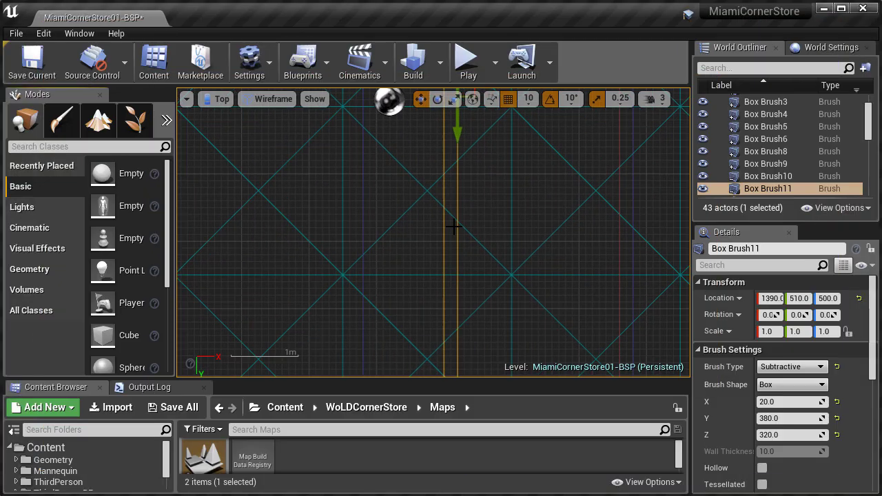
{"action": "key", "text": "F10"}
{"action": "key", "text": "Escape"}
Step: Examine the walled landing and the opening in its inner parapet in the full-screen perspective view
{"action": "key", "text": "w"}
{"action": "right_click_drag", "start_coordinate": [419, 301], "coordinate": [161, 324]}
{"action": "key", "text": "s"}
{"action": "key", "text": "w"}
{"action": "key", "text": "a"}
{"action": "key", "text": "d"}
{"action": "key", "text": "e"}
{"action": "key", "text": "F11"}
Step: Play-test the level from the upper landing, walking the character along the parapet and jumping
{"action": "right_click", "coordinate": [328, 318]}
{"action": "left_click", "coordinate": [367, 275]}
{"action": "left_click", "coordinate": [395, 252]}
{"action": "key", "text": "s"}
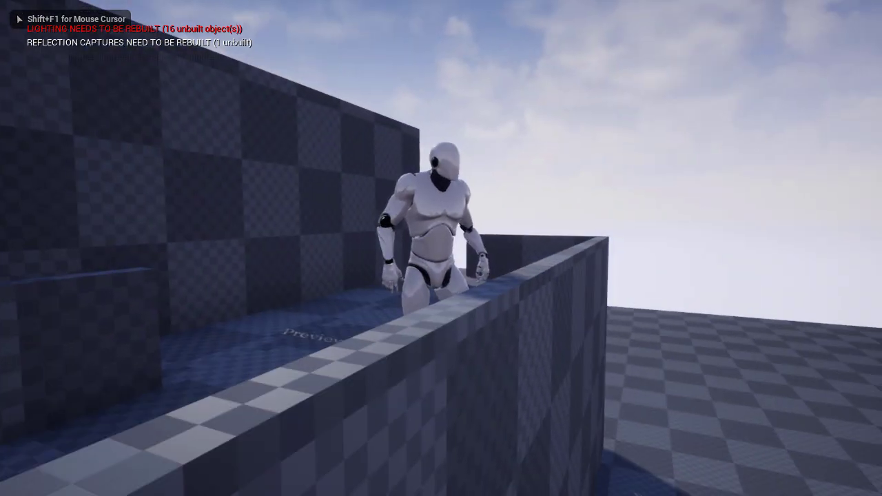
{"action": "key", "text": "a"}
{"action": "key", "text": "s"}
{"action": "key", "text": "a"}
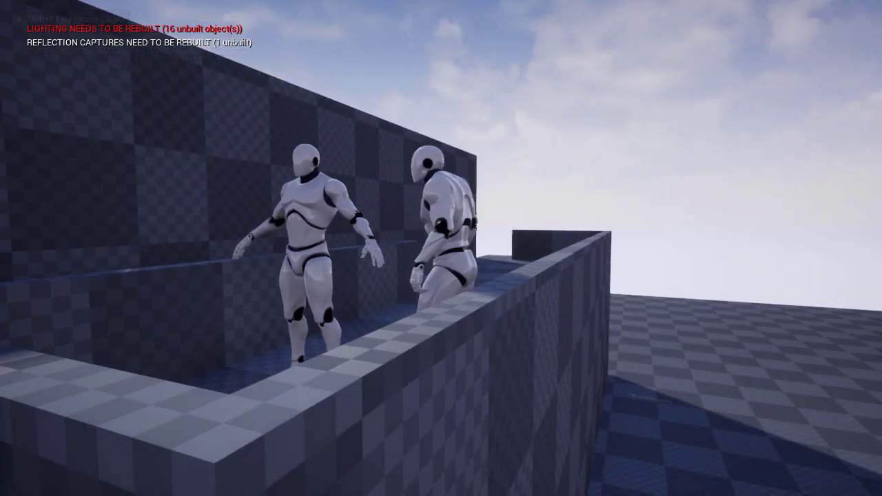
{"action": "key", "text": "space"}
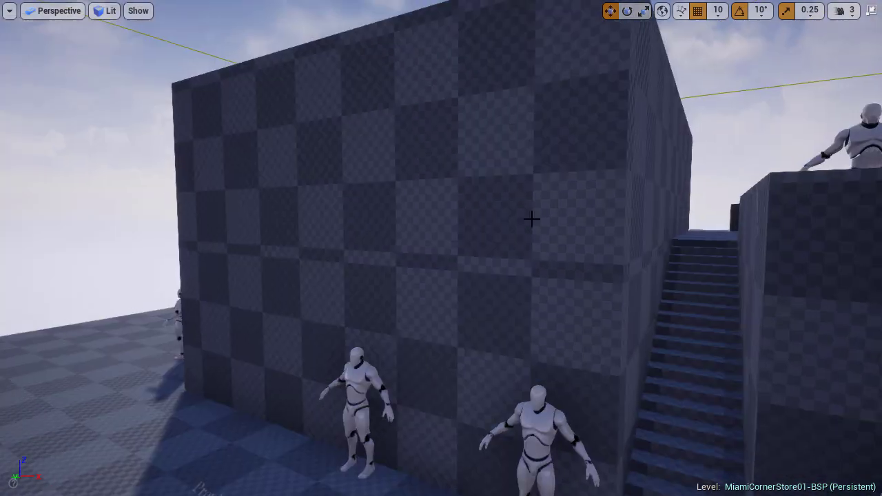
Step: Duplicate the ground-floor box brush at the building's rear corner and shift the copy along the wall to Y 250
{"action": "key", "text": "a"}
{"action": "right_click_drag", "start_coordinate": [597, 233], "coordinate": [792, 233]}
{"action": "key", "text": "s"}
{"action": "right_click_drag", "start_coordinate": [569, 252], "coordinate": [627, 241]}
{"action": "key", "text": "a"}
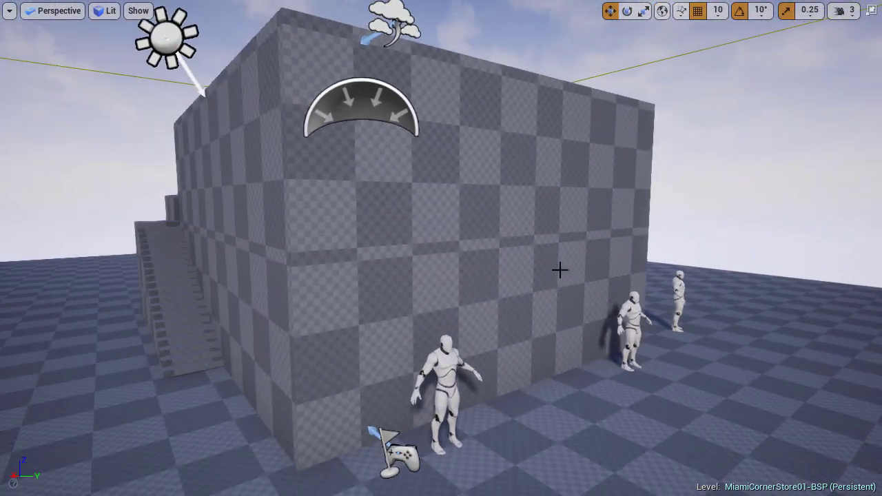
{"action": "left_click", "coordinate": [486, 312]}
{"action": "key", "text": "d"}
{"action": "right_click_drag", "start_coordinate": [535, 319], "coordinate": [455, 331]}
{"action": "key", "text": "w"}
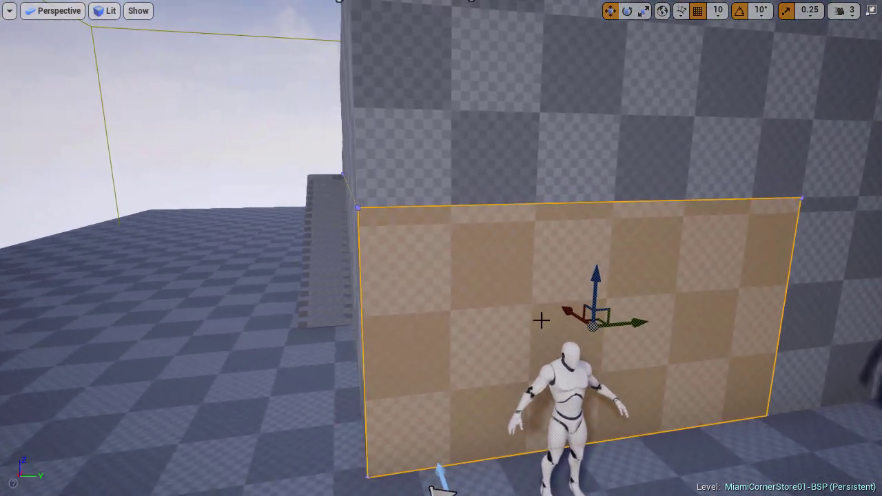
{"action": "left_click_drag", "start_coordinate": [642, 323], "coordinate": [657, 321]}
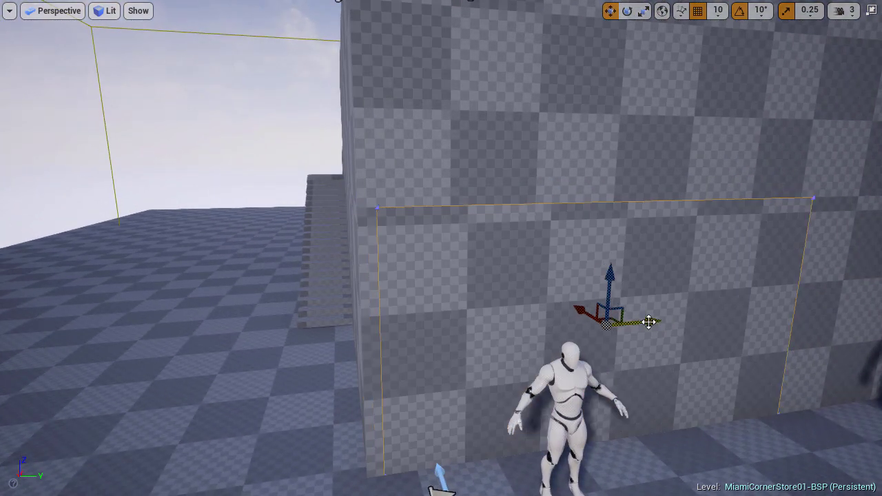
Step: Set the duplicated ground-floor brush's type to Subtractive
{"action": "right_click_drag", "start_coordinate": [624, 307], "coordinate": [662, 308]}
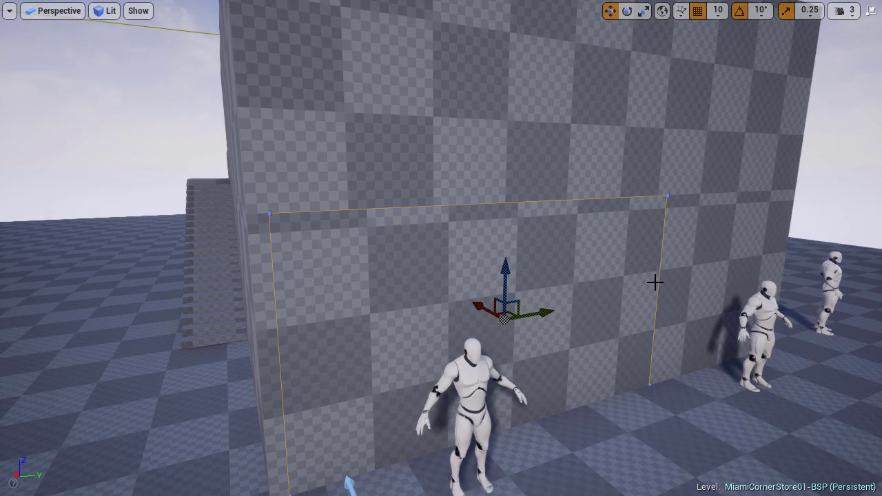
{"action": "key", "text": "F11"}
{"action": "left_click", "coordinate": [783, 369]}
{"action": "left_click", "coordinate": [787, 388]}
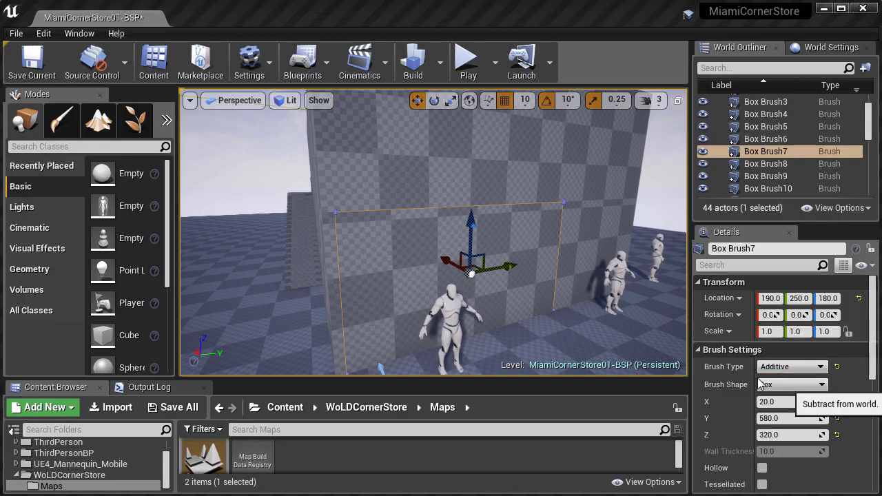
Step: In geometry editing, move the subtractive brush's inner vertices along X so the cut reaches about 120 units into the building
{"action": "key", "text": "alt+w"}
{"action": "right_click_drag", "start_coordinate": [546, 280], "coordinate": [541, 261]}
{"action": "key", "text": "alt+w"}
{"action": "key", "text": "shift+5"}
{"action": "mouse_move", "coordinate": [344, 243]}
{"action": "right_mouse_down"}
{"action": "mouse_move", "coordinate": [363, 241]}
{"action": "mouse_move", "coordinate": [511, 330]}
{"action": "mouse_move", "coordinate": [598, 166]}
{"action": "right_mouse_up"}
{"action": "scroll", "coordinate": [511, 329], "scroll_direction": "down", "scroll_amount": 10}
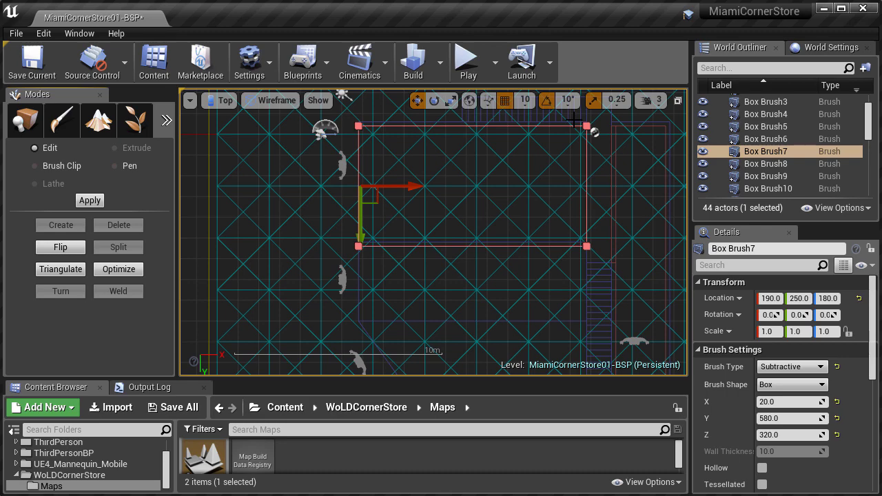
{"action": "left_click_drag", "start_coordinate": [620, 254], "coordinate": [620, 254], "text": "ctrl+alt"}
{"action": "key", "text": "F11"}
{"action": "scroll", "coordinate": [628, 173], "scroll_direction": "up", "scroll_amount": 4}
{"action": "right_click_drag", "start_coordinate": [628, 173], "coordinate": [724, 240]}
{"action": "mouse_move", "coordinate": [726, 189]}
{"action": "left_mouse_down"}
{"action": "mouse_move", "coordinate": [412, 218]}
{"action": "mouse_move", "coordinate": [386, 207]}
{"action": "left_mouse_up"}
{"action": "scroll", "coordinate": [363, 197], "scroll_direction": "up", "scroll_amount": 3}
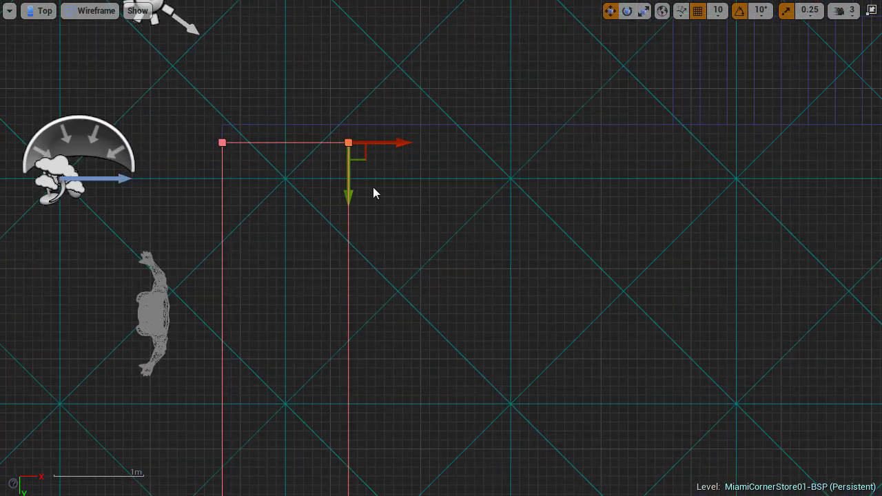
{"action": "middle_click_drag", "start_coordinate": [425, 211], "coordinate": [433, 210]}
{"action": "left_click_drag", "start_coordinate": [481, 182], "coordinate": [463, 182]}
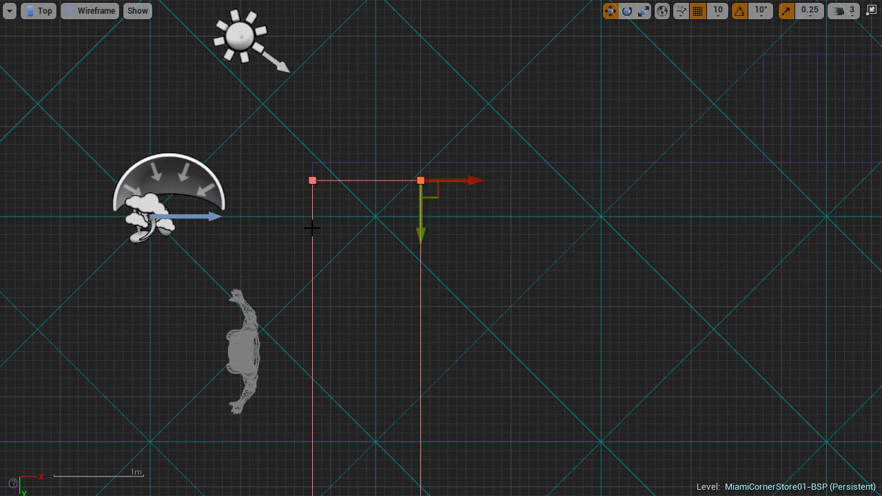
Step: Examine the cut-out recess and its back wall from the street side in the perspective view
{"action": "right_click_drag", "start_coordinate": [482, 332], "coordinate": [539, 205]}
{"action": "key", "text": "F11"}
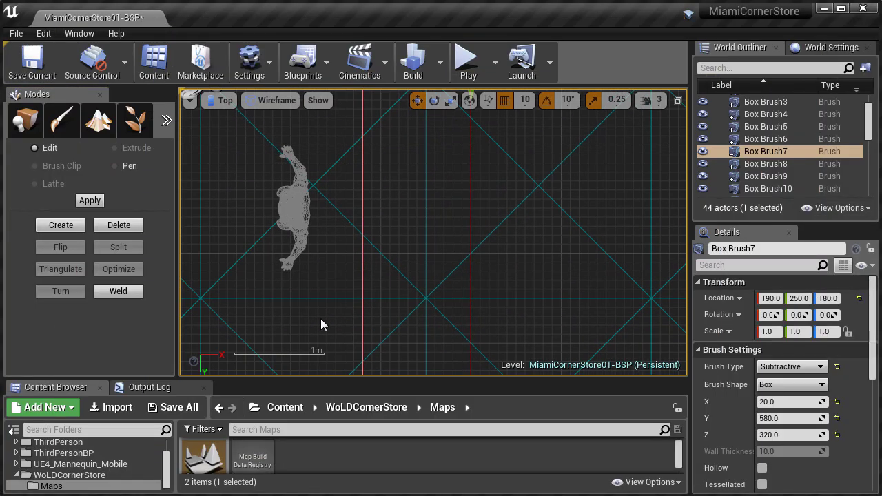
{"action": "mouse_move", "coordinate": [339, 330]}
{"action": "right_mouse_down"}
{"action": "mouse_move", "coordinate": [354, 313]}
{"action": "mouse_move", "coordinate": [385, 324]}
{"action": "mouse_move", "coordinate": [289, 345]}
{"action": "right_mouse_up"}
{"action": "key", "text": "F11"}
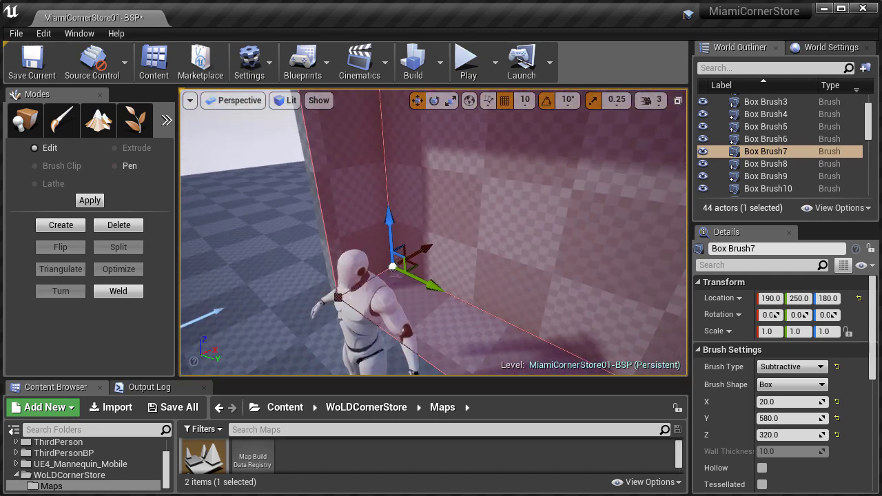
{"action": "key", "text": "Escape"}
{"action": "right_click_drag", "start_coordinate": [401, 315], "coordinate": [372, 315]}
{"action": "right_click_drag", "start_coordinate": [439, 273], "coordinate": [585, 288]}
Step: Move the vertices at the subtractive brush's end nearest the building corner 120 units inward along Y
{"action": "left_click", "coordinate": [441, 295]}
{"action": "left_click_drag", "start_coordinate": [483, 345], "coordinate": [415, 330]}
{"action": "mouse_move", "coordinate": [415, 330]}
{"action": "right_mouse_down"}
{"action": "mouse_move", "coordinate": [255, 327]}
{"action": "mouse_move", "coordinate": [421, 329]}
{"action": "right_mouse_up"}
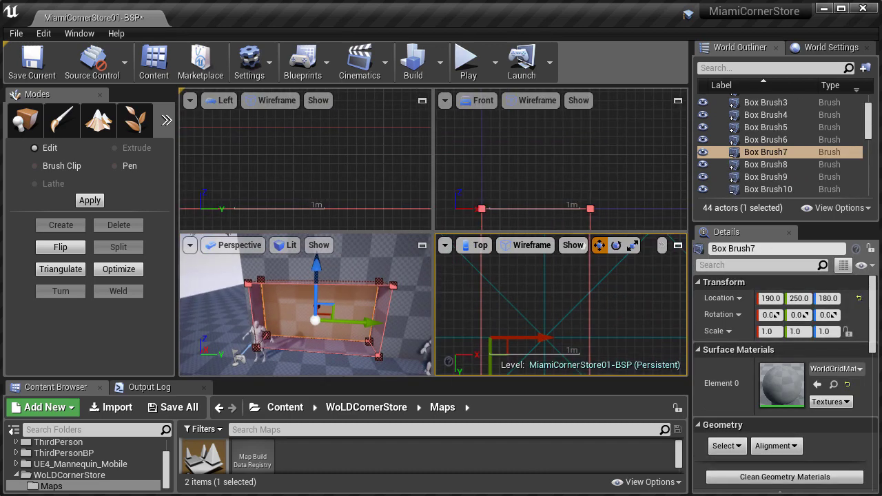
{"action": "left_click", "coordinate": [680, 246]}
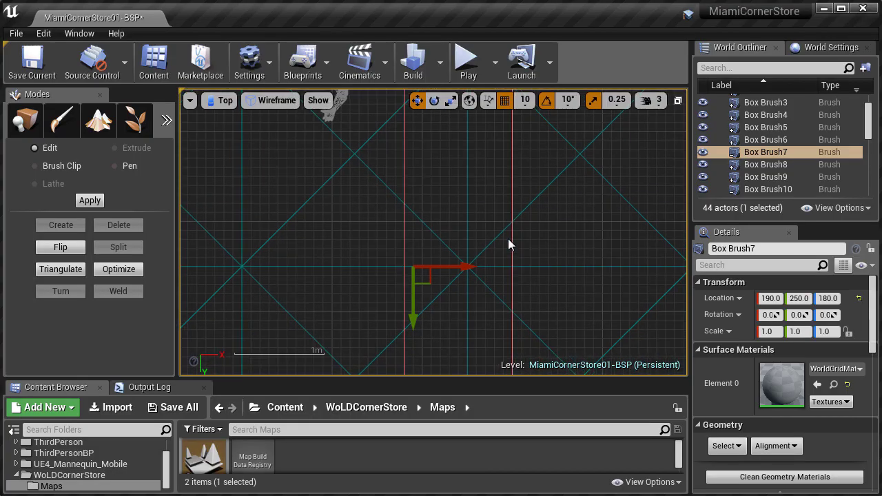
{"action": "scroll", "coordinate": [508, 239], "scroll_direction": "down", "scroll_amount": 5}
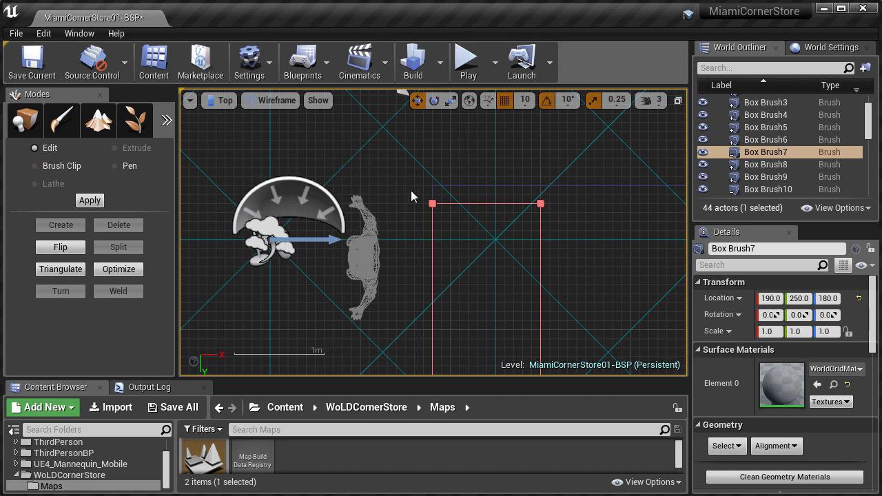
{"action": "left_click_drag", "start_coordinate": [569, 221], "coordinate": [570, 224]}
{"action": "right_click_drag", "start_coordinate": [564, 273], "coordinate": [571, 224]}
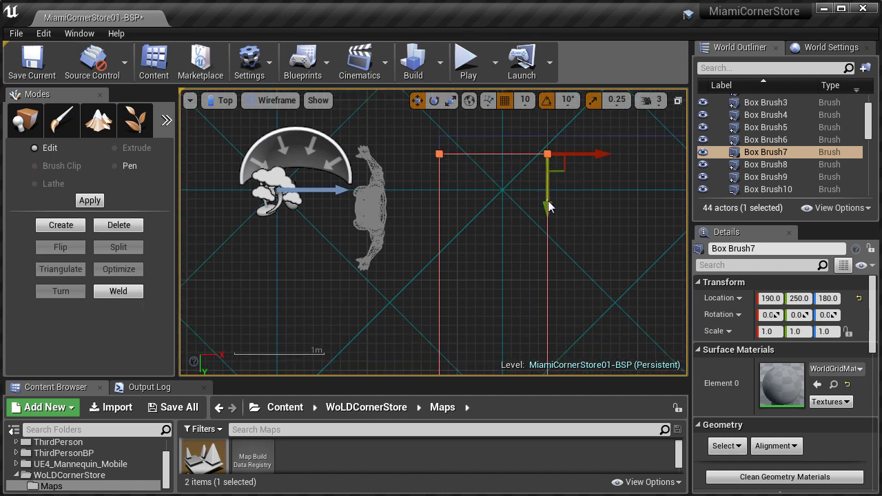
{"action": "left_click", "coordinate": [428, 149]}
{"action": "left_click", "coordinate": [466, 154]}
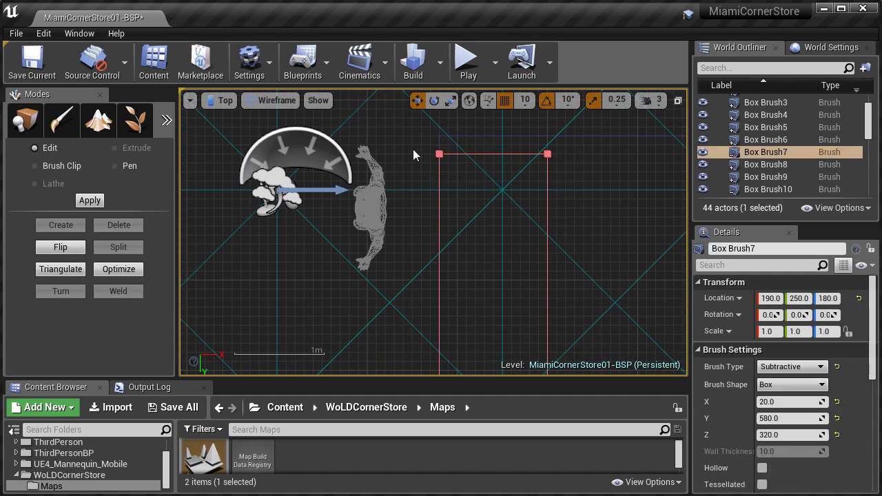
{"action": "left_click_drag", "start_coordinate": [595, 188], "coordinate": [596, 189]}
{"action": "left_click_drag", "start_coordinate": [546, 206], "coordinate": [543, 326]}
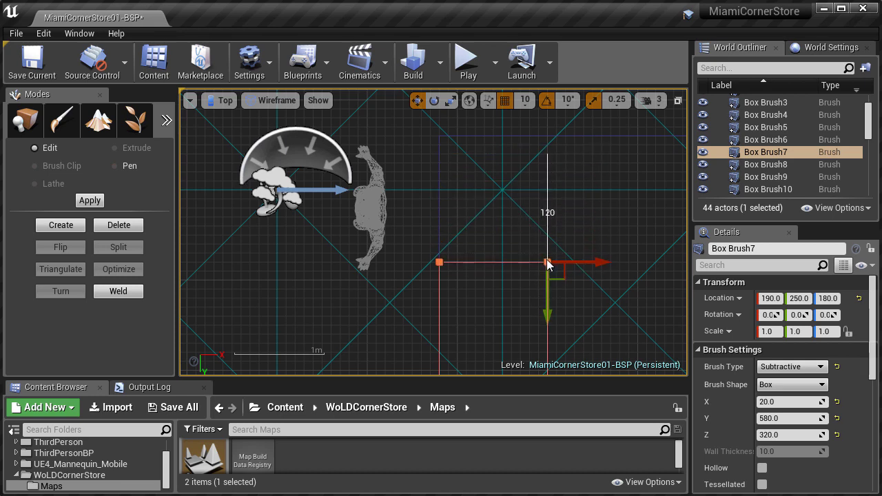
{"action": "middle_click_drag", "start_coordinate": [547, 263], "coordinate": [548, 273]}
Step: Pull the inner vertices at the brush's far Y end toward the outer wall, tapering that end to about 20 units deep
{"action": "mouse_move", "coordinate": [586, 280]}
{"action": "right_mouse_down"}
{"action": "mouse_move", "coordinate": [589, 269]}
{"action": "mouse_move", "coordinate": [588, 294]}
{"action": "mouse_move", "coordinate": [578, 122]}
{"action": "right_mouse_up"}
{"action": "scroll", "coordinate": [588, 294], "scroll_direction": "down", "scroll_amount": 3}
{"action": "key", "text": "shift+z"}
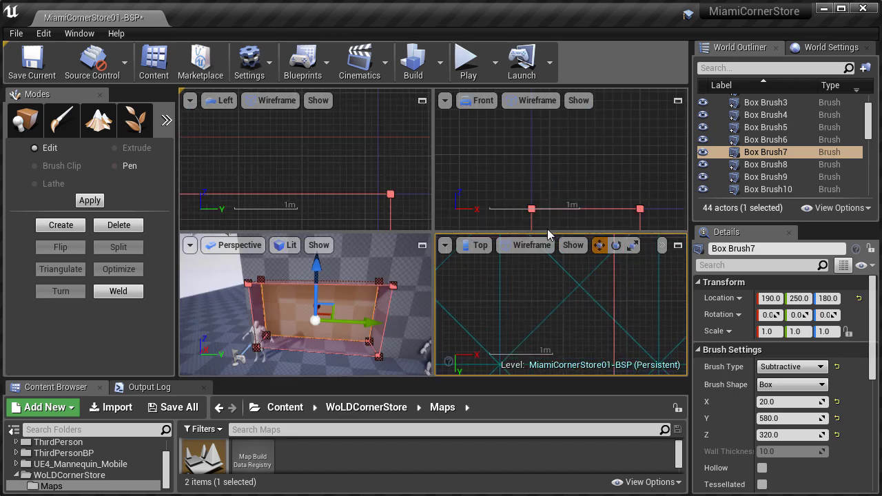
{"action": "right_click_drag", "start_coordinate": [352, 295], "coordinate": [345, 284]}
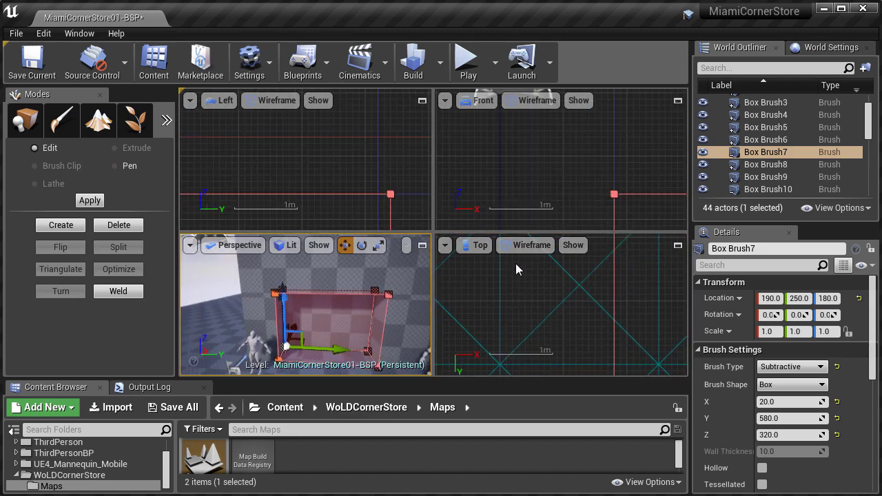
{"action": "key", "text": "shift+z"}
{"action": "mouse_move", "coordinate": [510, 276]}
{"action": "right_mouse_down"}
{"action": "mouse_move", "coordinate": [482, 282]}
{"action": "mouse_move", "coordinate": [508, 281]}
{"action": "right_mouse_up"}
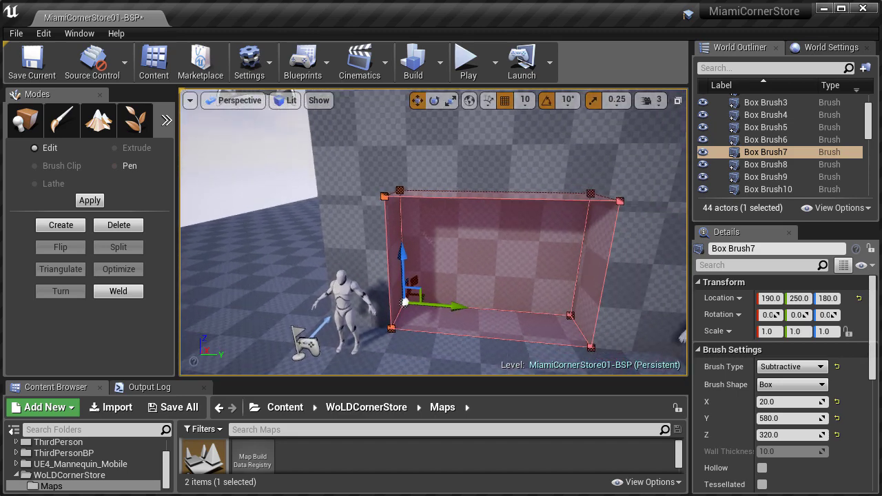
{"action": "key", "text": "shift+z"}
{"action": "mouse_move", "coordinate": [604, 288]}
{"action": "right_mouse_down"}
{"action": "mouse_move", "coordinate": [530, 260]}
{"action": "mouse_move", "coordinate": [514, 337]}
{"action": "right_mouse_up"}
{"action": "key", "text": "shift+z"}
{"action": "left_click", "coordinate": [490, 334]}
{"action": "scroll", "coordinate": [527, 334], "scroll_direction": "up", "scroll_amount": 4}
{"action": "right_click_drag", "start_coordinate": [539, 304], "coordinate": [595, 192]}
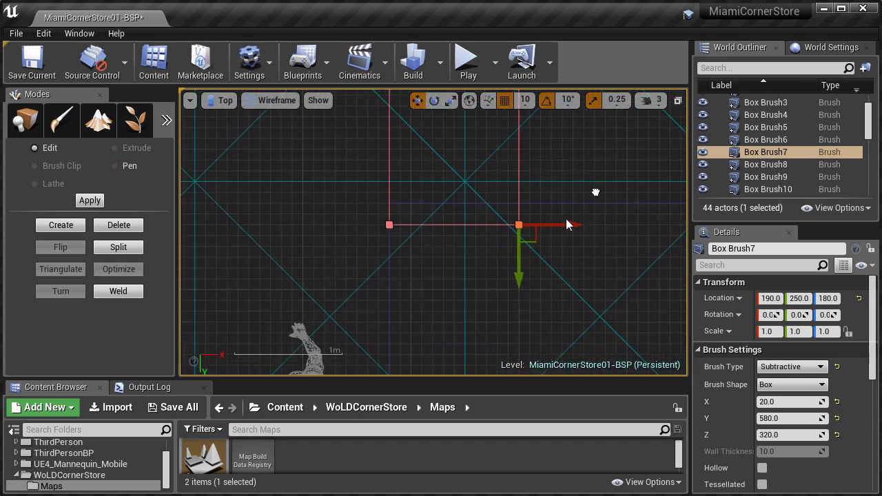
Step: Deselect the brush and examine the recess with its angled back wall in the perspective view
{"action": "key", "text": "shift+z"}
{"action": "mouse_move", "coordinate": [386, 311]}
{"action": "right_mouse_down"}
{"action": "mouse_move", "coordinate": [396, 290]}
{"action": "mouse_move", "coordinate": [434, 286]}
{"action": "mouse_move", "coordinate": [446, 296]}
{"action": "mouse_move", "coordinate": [400, 327]}
{"action": "mouse_move", "coordinate": [401, 349]}
{"action": "mouse_move", "coordinate": [396, 344]}
{"action": "right_mouse_up"}
{"action": "key", "text": "shift+z"}
{"action": "key", "text": "Escape"}
{"action": "key", "text": "Escape"}
{"action": "key", "text": "w"}
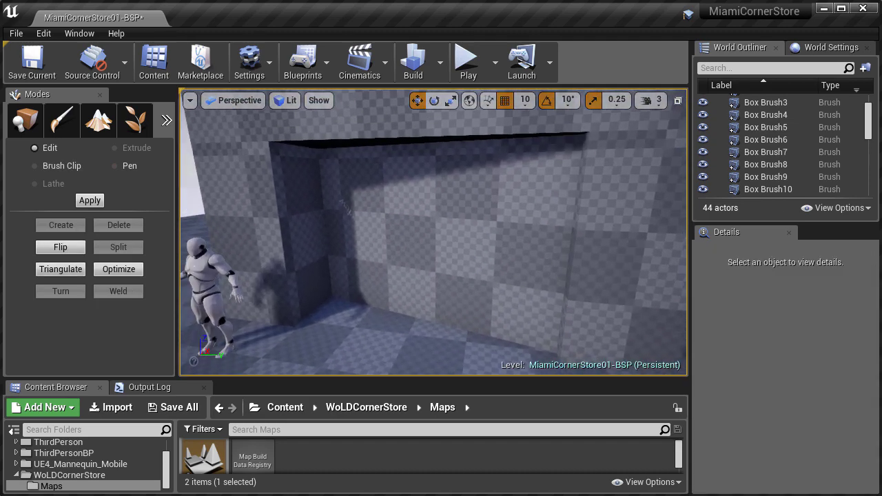
{"action": "right_click_drag", "start_coordinate": [416, 280], "coordinate": [400, 277]}
{"action": "key", "text": "s"}
Step: Duplicate the tapered subtractive brush along the wall to Y -200, toward the building's corner
{"action": "left_click", "coordinate": [388, 244]}
{"action": "key", "text": "shift+z"}
{"action": "right_click_drag", "start_coordinate": [598, 148], "coordinate": [508, 169]}
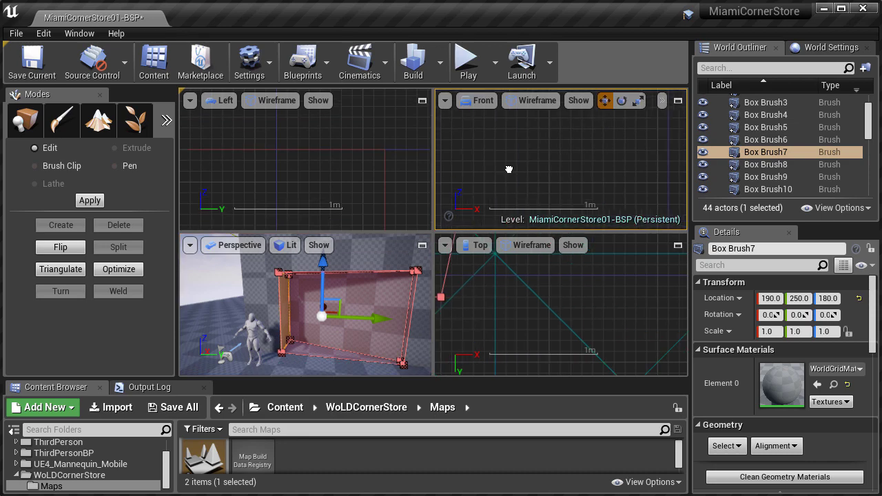
{"action": "key", "text": "shift+z"}
{"action": "scroll", "coordinate": [504, 180], "scroll_direction": "down", "scroll_amount": 4}
{"action": "mouse_move", "coordinate": [467, 231]}
{"action": "right_mouse_down"}
{"action": "mouse_move", "coordinate": [573, 159]}
{"action": "mouse_move", "coordinate": [557, 208]}
{"action": "mouse_move", "coordinate": [572, 176]}
{"action": "right_mouse_up"}
{"action": "key", "text": "shift+z"}
{"action": "right_click_drag", "start_coordinate": [585, 286], "coordinate": [570, 318]}
{"action": "key", "text": "shift+z"}
{"action": "right_click_drag", "start_coordinate": [596, 239], "coordinate": [528, 304]}
{"action": "scroll", "coordinate": [528, 304], "scroll_direction": "down", "scroll_amount": 3}
{"action": "key", "text": "shift+1"}
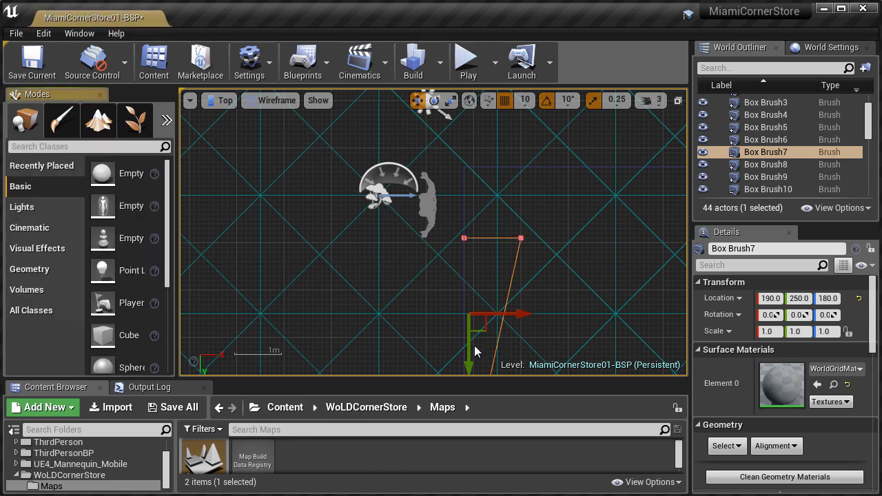
{"action": "left_click_drag", "start_coordinate": [469, 348], "coordinate": [470, 202], "text": "alt"}
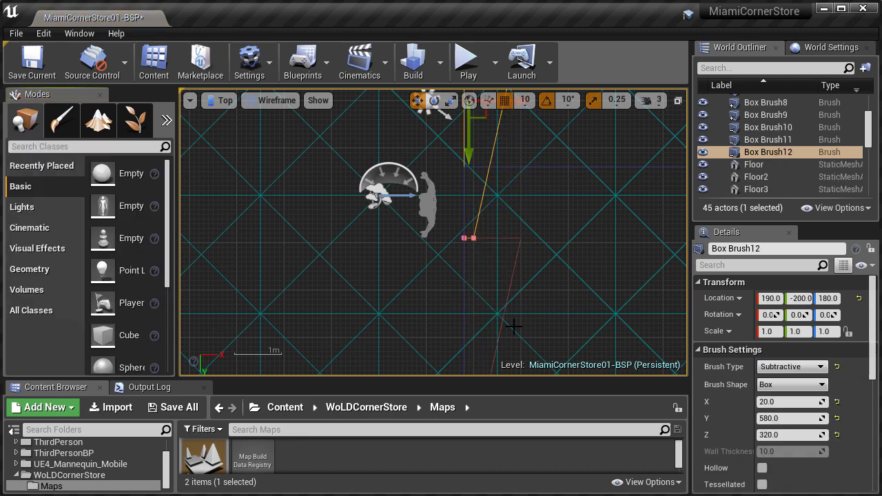
Step: Reshape the duplicate by its vertices into a box about 120 by 130 units filling the recess's corner end
{"action": "key", "text": "F11"}
{"action": "right_click_drag", "start_coordinate": [536, 250], "coordinate": [525, 314]}
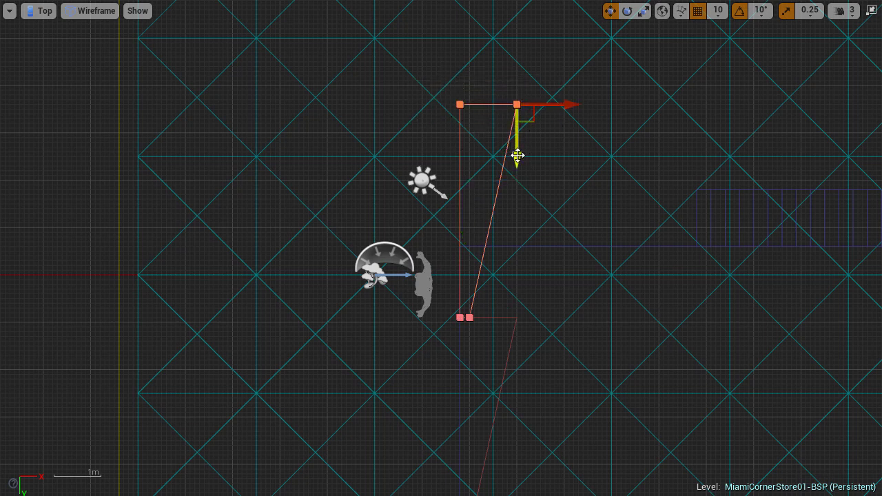
{"action": "left_click_drag", "start_coordinate": [518, 155], "coordinate": [540, 303]}
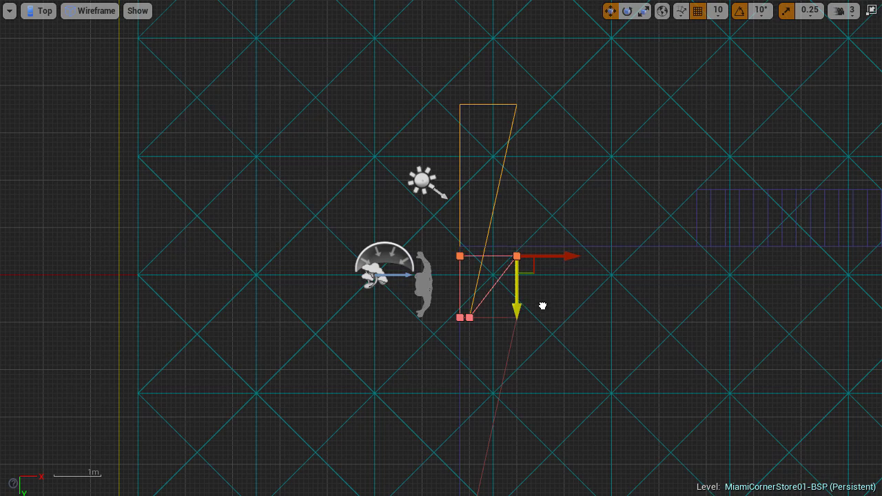
{"action": "scroll", "coordinate": [542, 305], "scroll_direction": "up", "scroll_amount": 5}
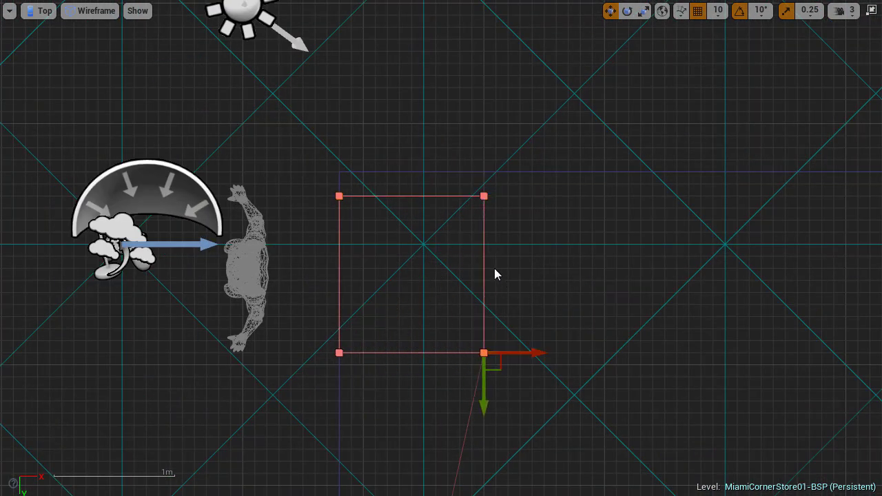
{"action": "right_click_drag", "start_coordinate": [499, 270], "coordinate": [514, 284]}
{"action": "key", "text": "F11"}
{"action": "left_click", "coordinate": [677, 100]}
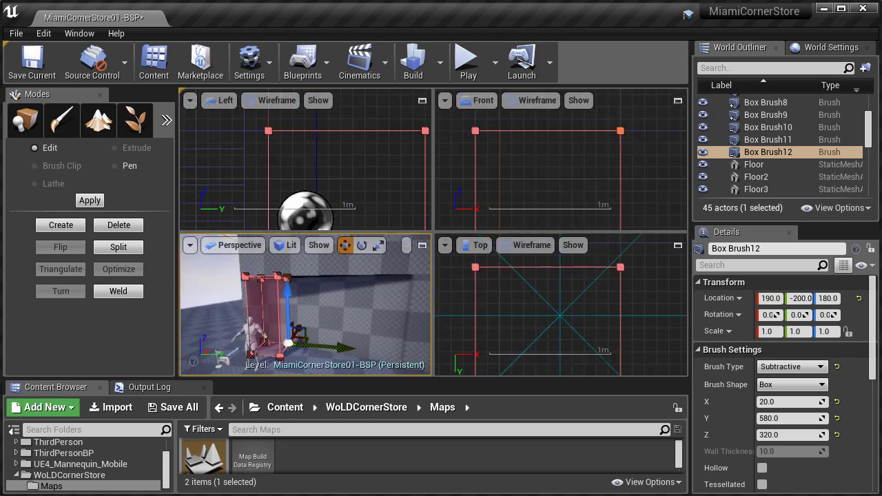
{"action": "left_click", "coordinate": [427, 240]}
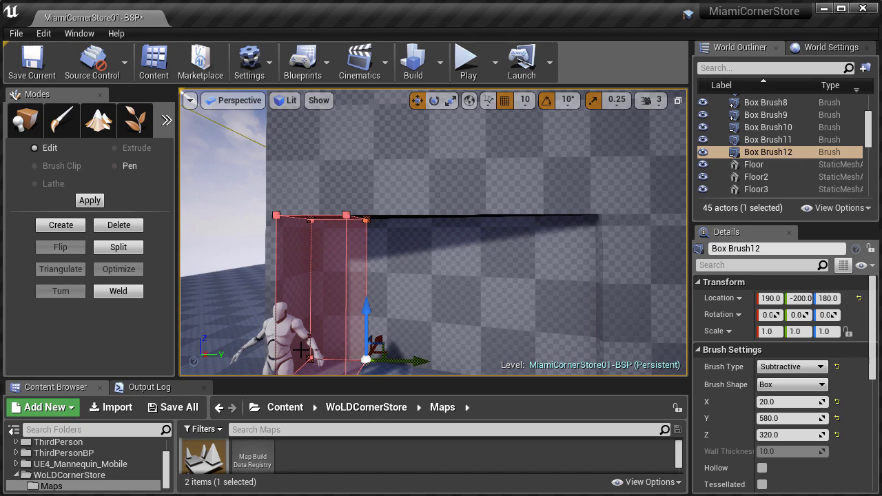
{"action": "key", "text": "Escape"}
{"action": "left_click_drag", "start_coordinate": [350, 321], "coordinate": [303, 337]}
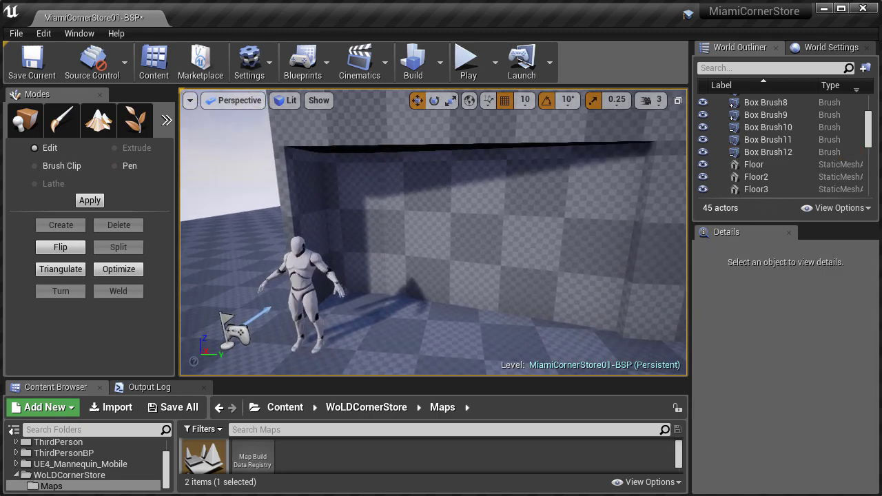
Step: Move the mannequin by the building corner into the recess at X 240, Y 40, Z 20
{"action": "left_click", "coordinate": [303, 289]}
{"action": "left_click_drag", "start_coordinate": [360, 349], "coordinate": [527, 359]}
{"action": "left_click_drag", "start_coordinate": [527, 331], "coordinate": [500, 346]}
{"action": "left_click_drag", "start_coordinate": [590, 350], "coordinate": [427, 336]}
{"action": "left_click_drag", "start_coordinate": [383, 315], "coordinate": [413, 286]}
{"action": "right_click_drag", "start_coordinate": [413, 286], "coordinate": [638, 232]}
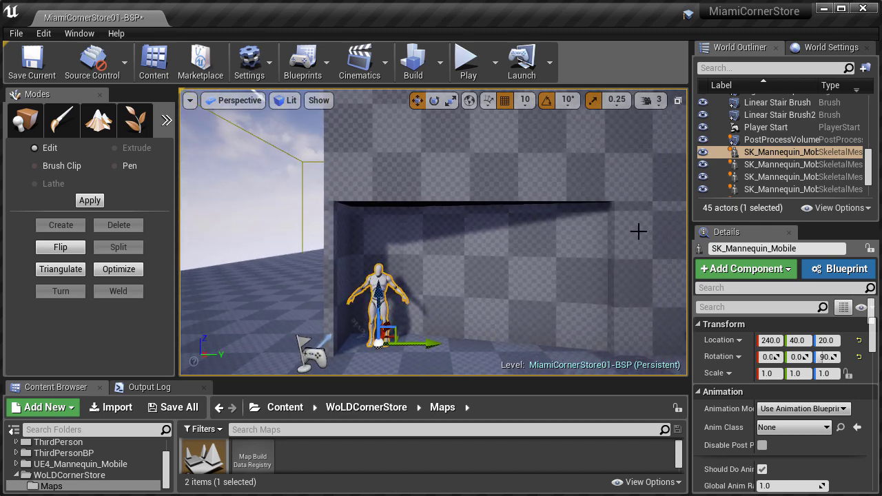
Step: Lower the top vertices of both subtractive brushes together, making the recess about 270 units high
{"action": "left_click", "coordinate": [615, 221]}
{"action": "left_click", "coordinate": [515, 221]}
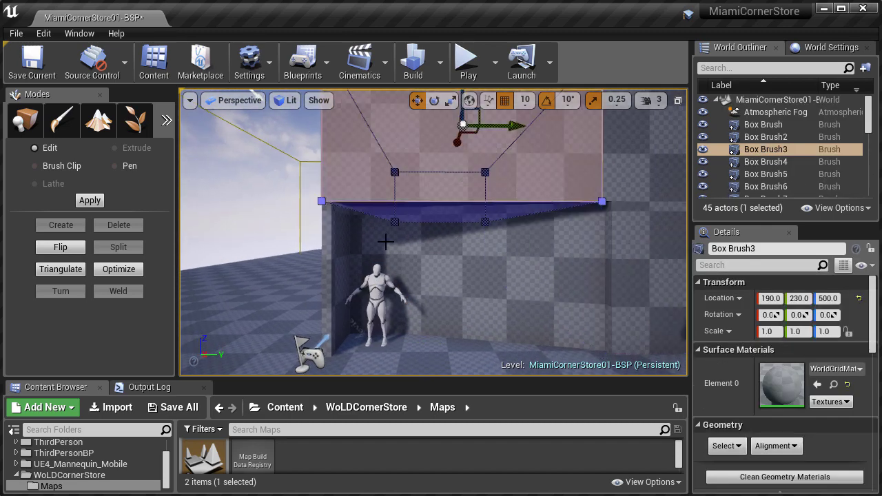
{"action": "left_click", "coordinate": [385, 241]}
{"action": "left_click", "coordinate": [465, 252], "text": "ctrl"}
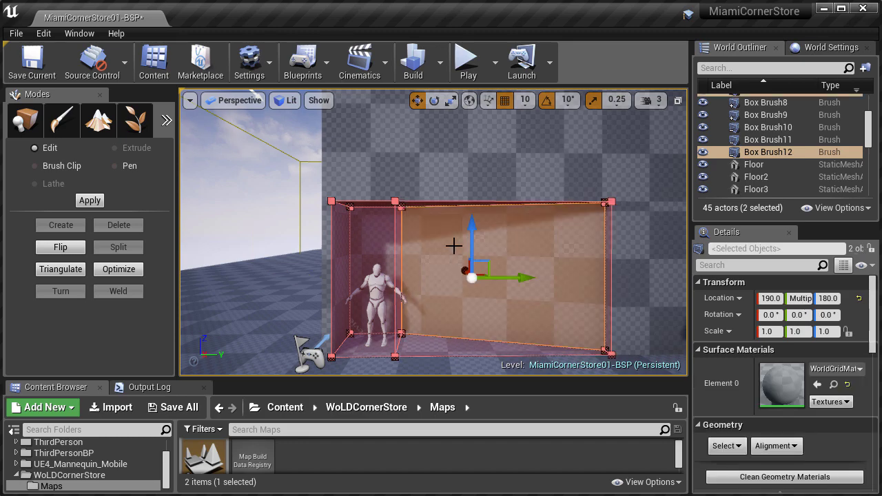
{"action": "left_click", "coordinate": [678, 100]}
{"action": "mouse_move", "coordinate": [569, 321]}
{"action": "right_mouse_down"}
{"action": "mouse_move", "coordinate": [572, 283]}
{"action": "mouse_move", "coordinate": [574, 294]}
{"action": "right_mouse_up"}
{"action": "right_click_drag", "start_coordinate": [551, 142], "coordinate": [572, 151]}
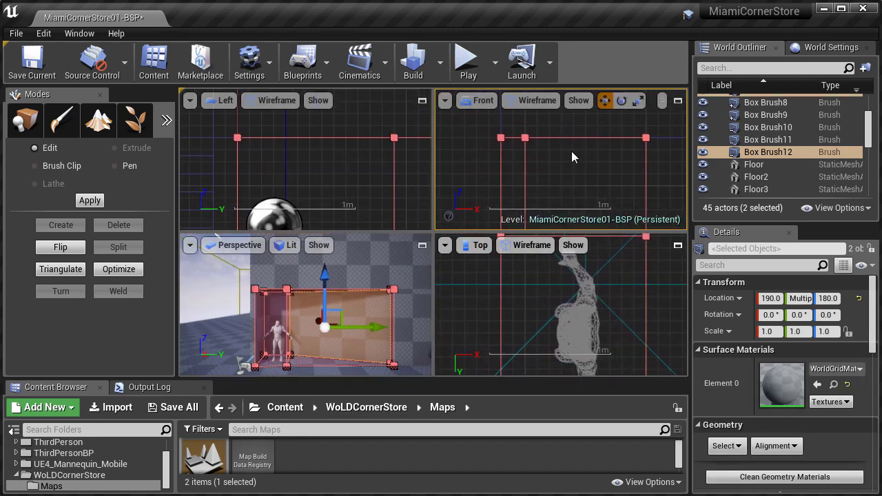
{"action": "left_click", "coordinate": [678, 101]}
{"action": "right_click_drag", "start_coordinate": [426, 258], "coordinate": [442, 171]}
{"action": "left_click_drag", "start_coordinate": [568, 151], "coordinate": [530, 195]}
{"action": "mouse_move", "coordinate": [571, 216]}
{"action": "right_mouse_down"}
{"action": "mouse_move", "coordinate": [583, 175]}
{"action": "mouse_move", "coordinate": [564, 248]}
{"action": "right_mouse_up"}
{"action": "scroll", "coordinate": [547, 289], "scroll_direction": "down", "scroll_amount": 2}
{"action": "right_click_drag", "start_coordinate": [547, 286], "coordinate": [503, 150]}
{"action": "right_click_drag", "start_coordinate": [474, 195], "coordinate": [473, 212]}
{"action": "right_click_drag", "start_coordinate": [467, 359], "coordinate": [472, 313]}
{"action": "scroll", "coordinate": [482, 269], "scroll_direction": "down", "scroll_amount": 1}
{"action": "right_click_drag", "start_coordinate": [482, 268], "coordinate": [450, 334]}
{"action": "middle_click_drag", "start_coordinate": [442, 189], "coordinate": [445, 138]}
{"action": "left_click_drag", "start_coordinate": [471, 120], "coordinate": [472, 109]}
{"action": "right_click_drag", "start_coordinate": [464, 175], "coordinate": [480, 193]}
{"action": "key", "text": "space"}
{"action": "key", "text": "space"}
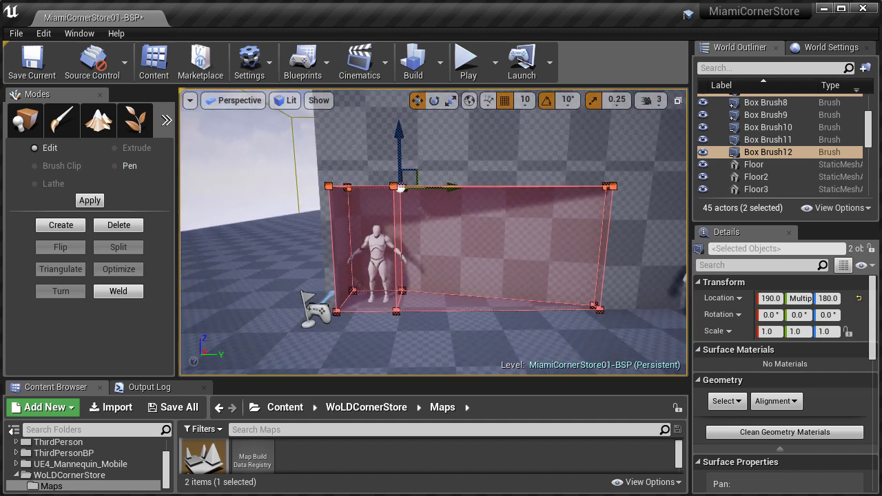
{"action": "key", "text": "Escape"}
{"action": "key", "text": "Escape"}
Step: Play-test the level from the ground in front of the store, running the character around the recess
{"action": "key", "text": "w"}
{"action": "right_click_drag", "start_coordinate": [436, 288], "coordinate": [459, 288]}
{"action": "key", "text": "s"}
{"action": "key", "text": "F11"}
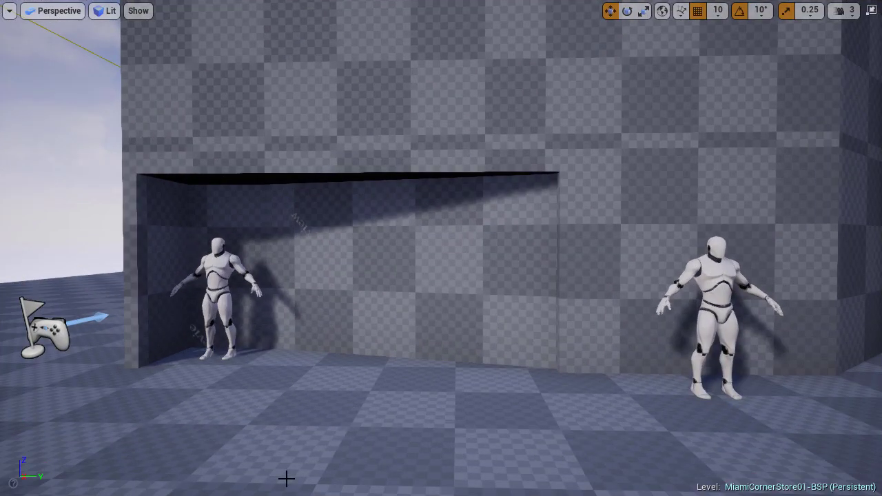
{"action": "right_click", "coordinate": [287, 478]}
{"action": "left_click", "coordinate": [324, 437]}
{"action": "left_click", "coordinate": [365, 379]}
{"action": "key", "text": "w"}
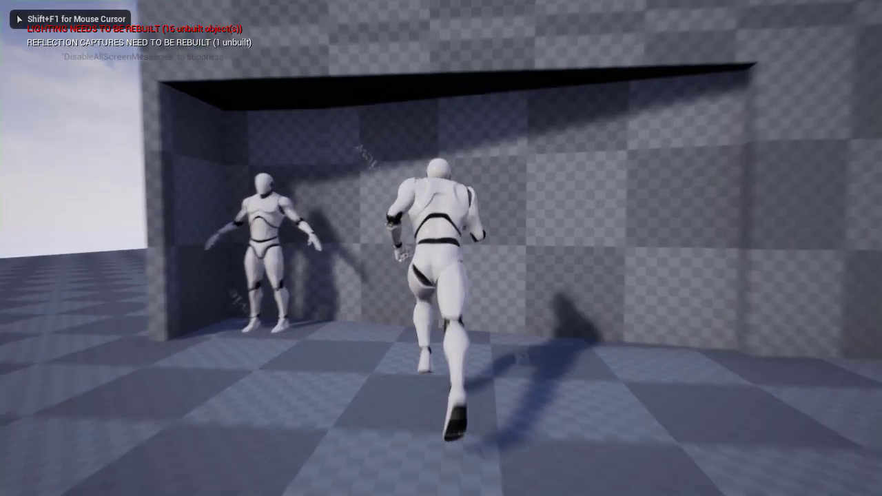
{"action": "key", "text": "d"}
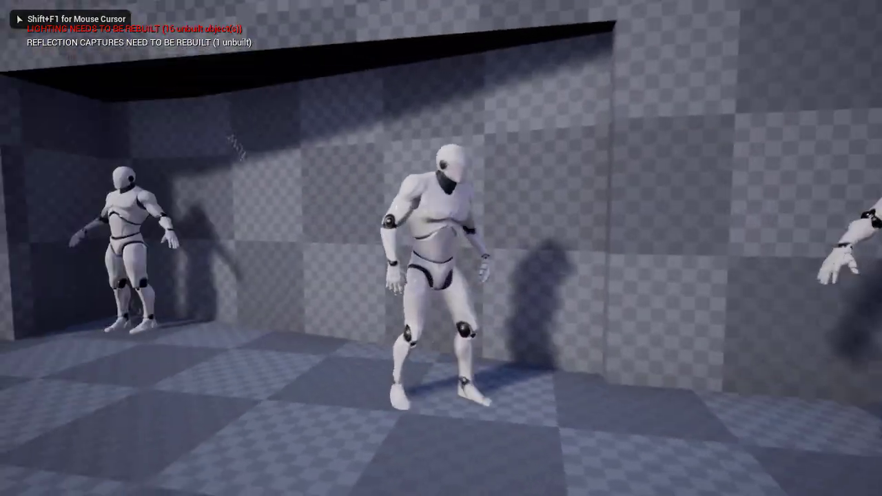
{"action": "key", "text": "w"}
{"action": "key", "text": "s"}
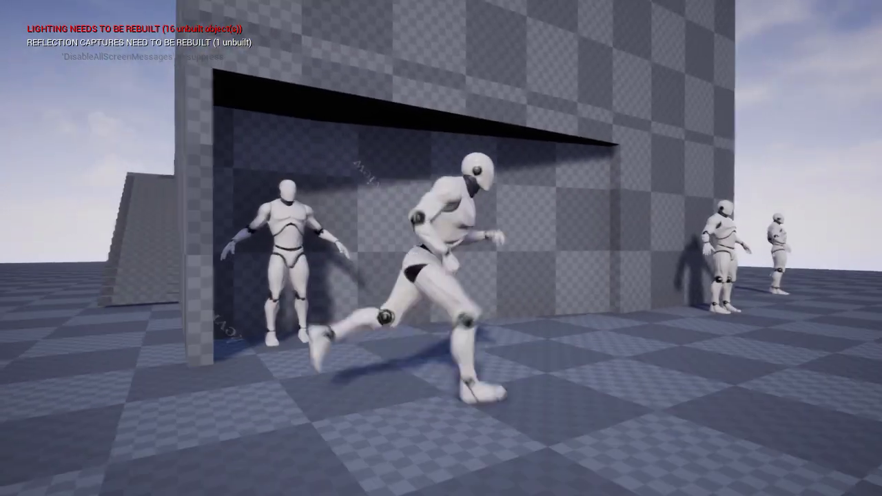
{"action": "key", "text": "Escape"}
Step: Select the larger tapered subtractive brush and isolate its profile in the front view for vertex editing
{"action": "mouse_move", "coordinate": [405, 185]}
{"action": "right_mouse_down"}
{"action": "mouse_move", "coordinate": [364, 217]}
{"action": "mouse_move", "coordinate": [350, 215]}
{"action": "right_mouse_up"}
{"action": "key", "text": "d"}
{"action": "left_click", "coordinate": [585, 234]}
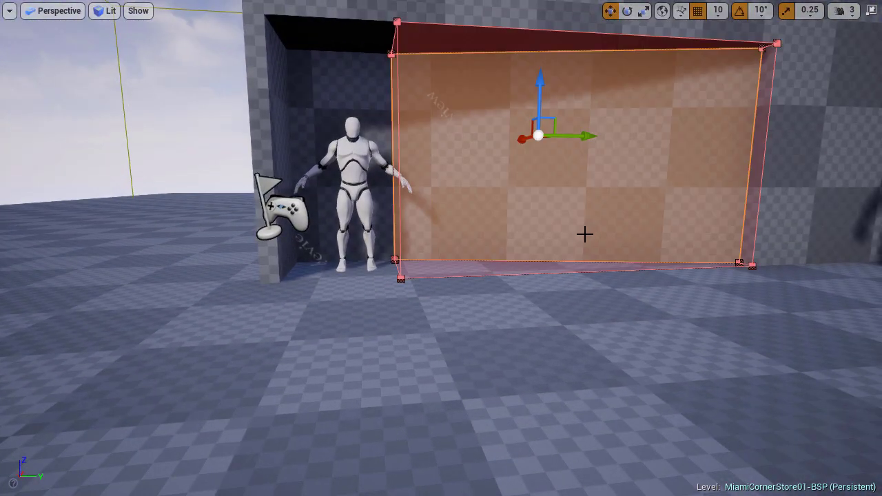
{"action": "key", "text": "F11"}
{"action": "left_click", "coordinate": [678, 100]}
{"action": "right_click_drag", "start_coordinate": [537, 324], "coordinate": [459, 341]}
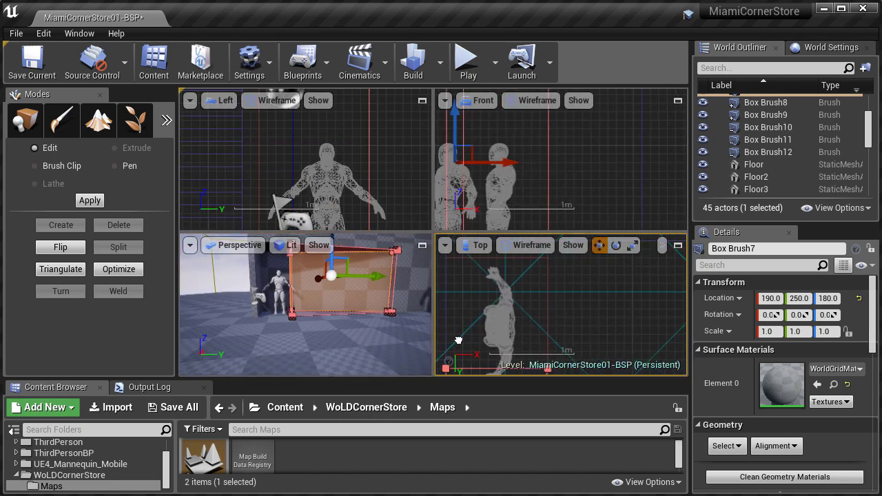
{"action": "right_click_drag", "start_coordinate": [541, 180], "coordinate": [569, 175]}
{"action": "left_click", "coordinate": [677, 101]}
{"action": "right_click_drag", "start_coordinate": [530, 230], "coordinate": [514, 243]}
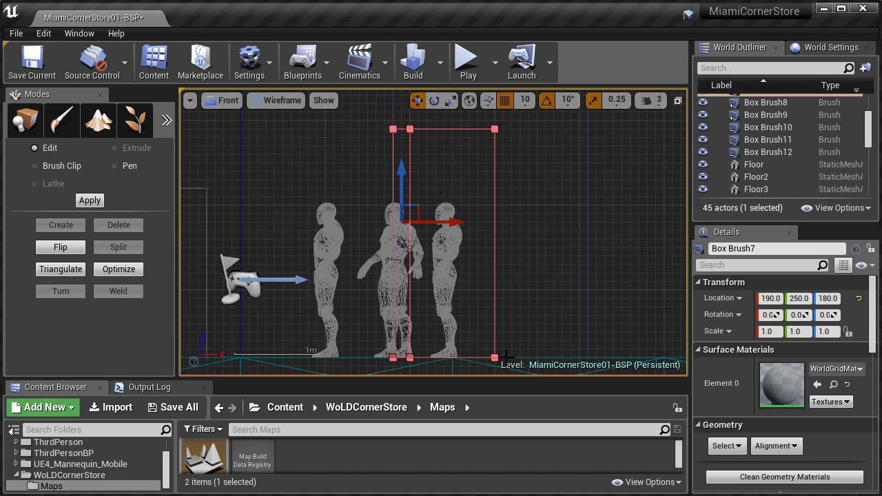